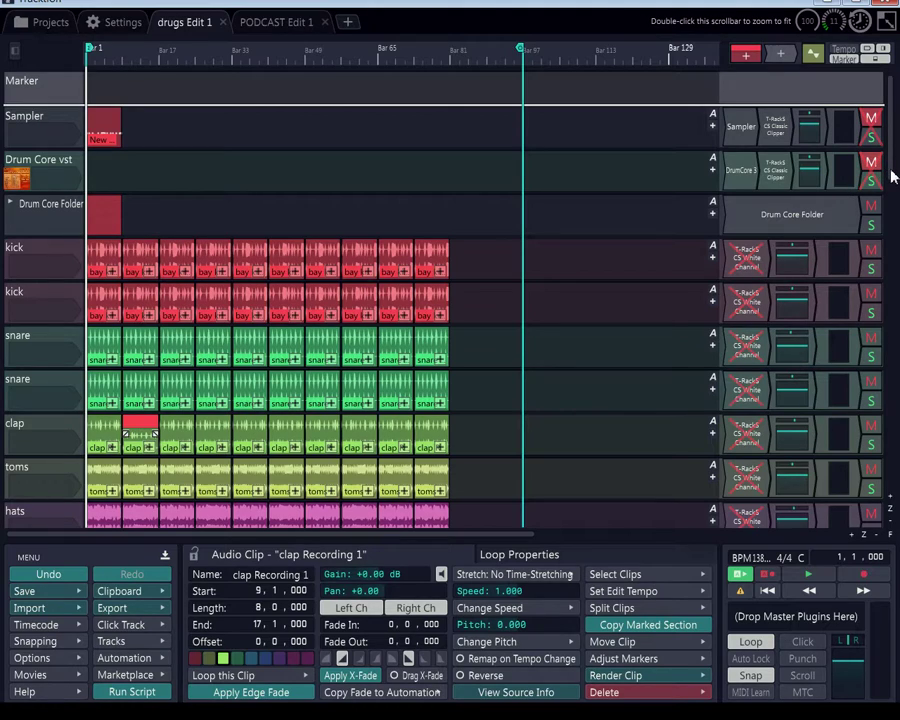
Step: On the Drum Core vst track, open the DrumCore 3 plugin window, then close it to leave its settings showing
scroll(888, 175, down, 1)
scroll(890, 170, up, 1)
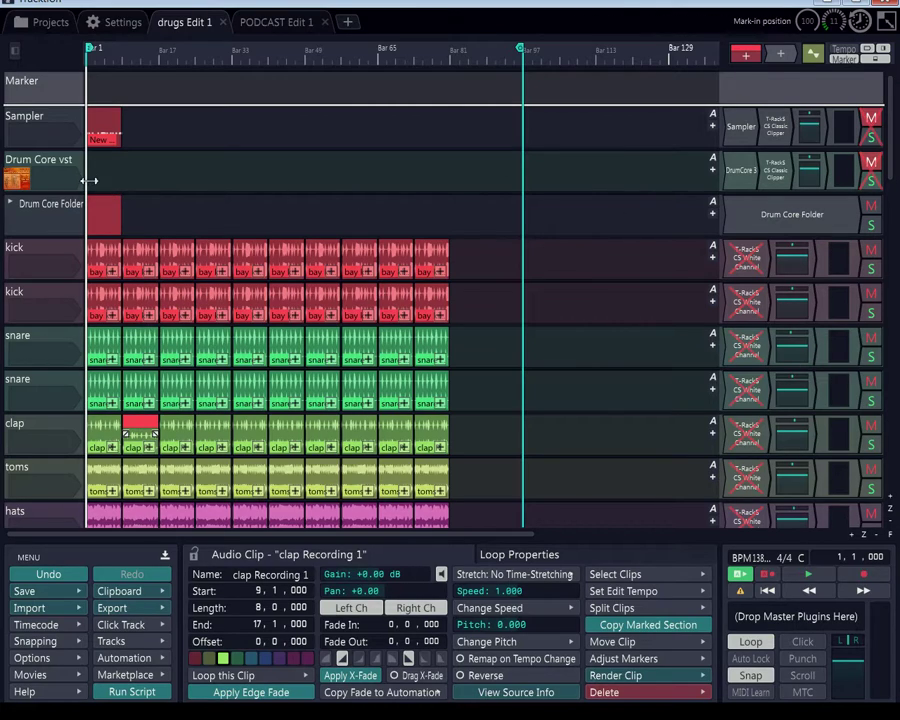
click(53, 166)
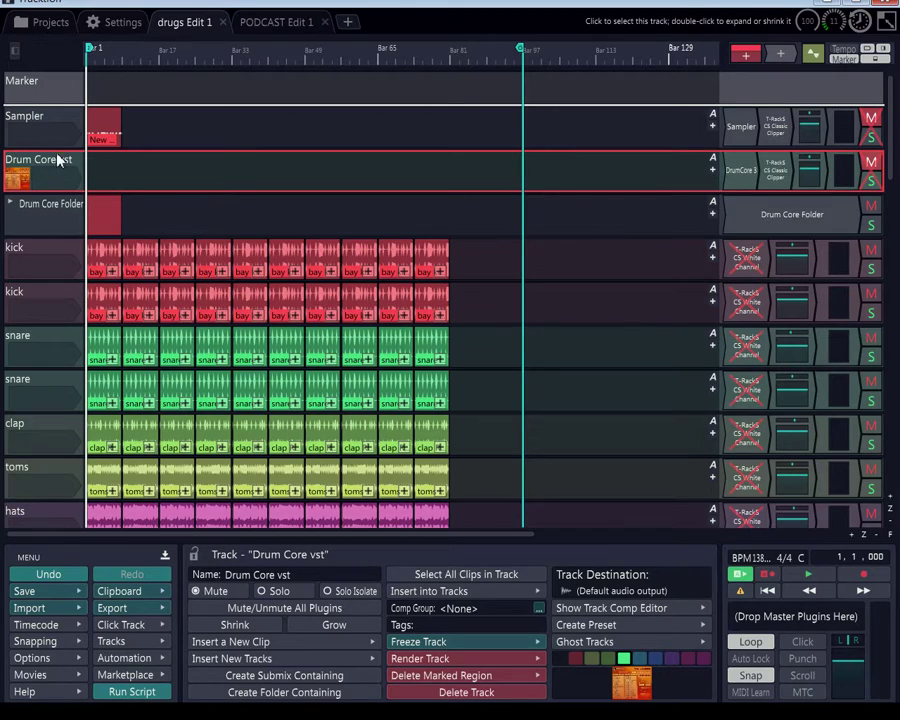
click(742, 178)
double_click(742, 179)
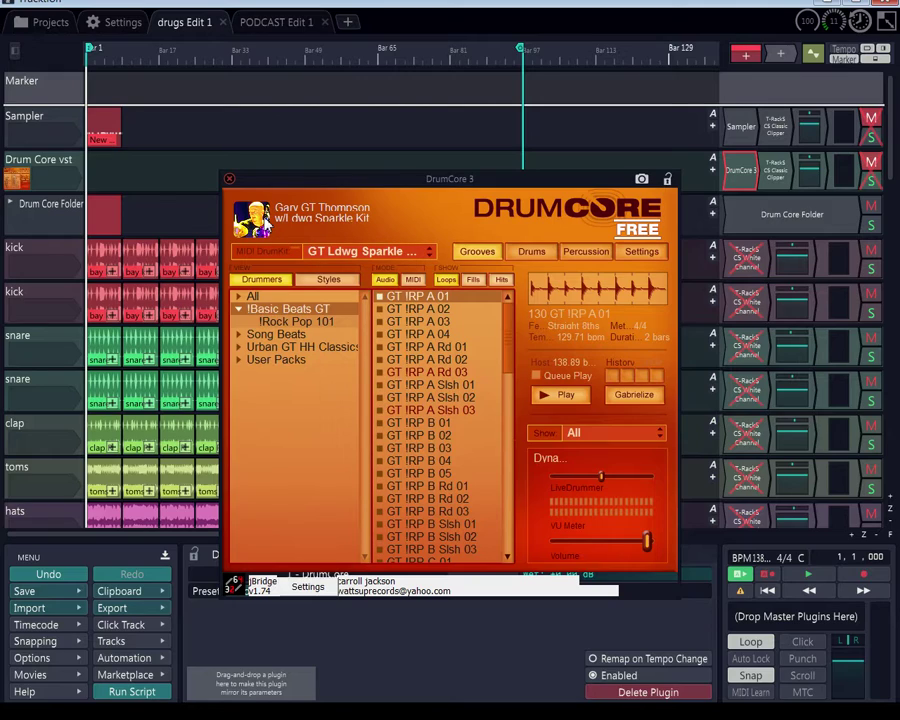
click(230, 181)
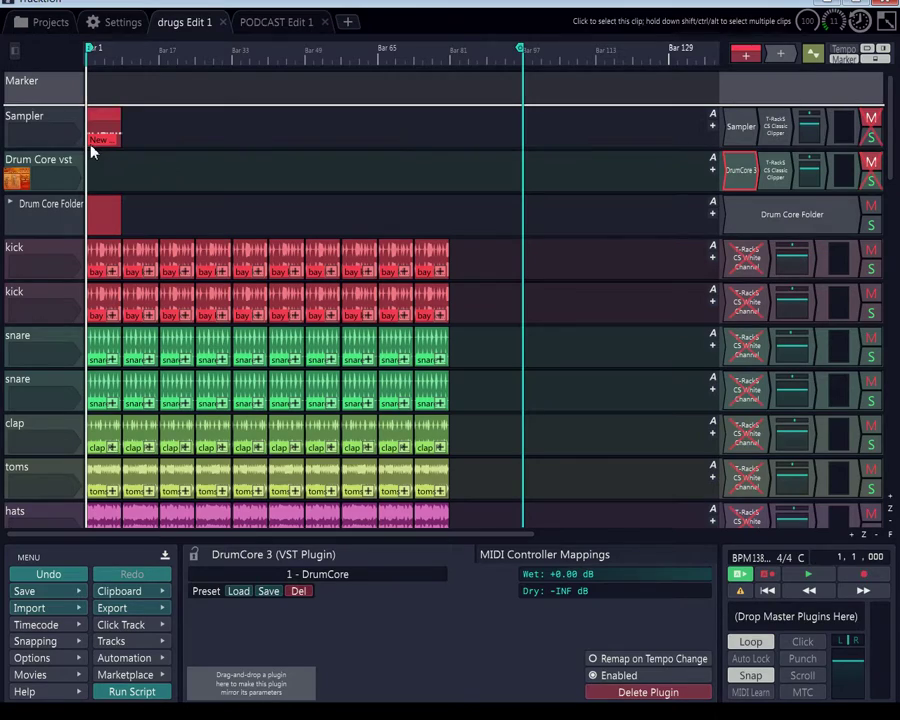
click(14, 205)
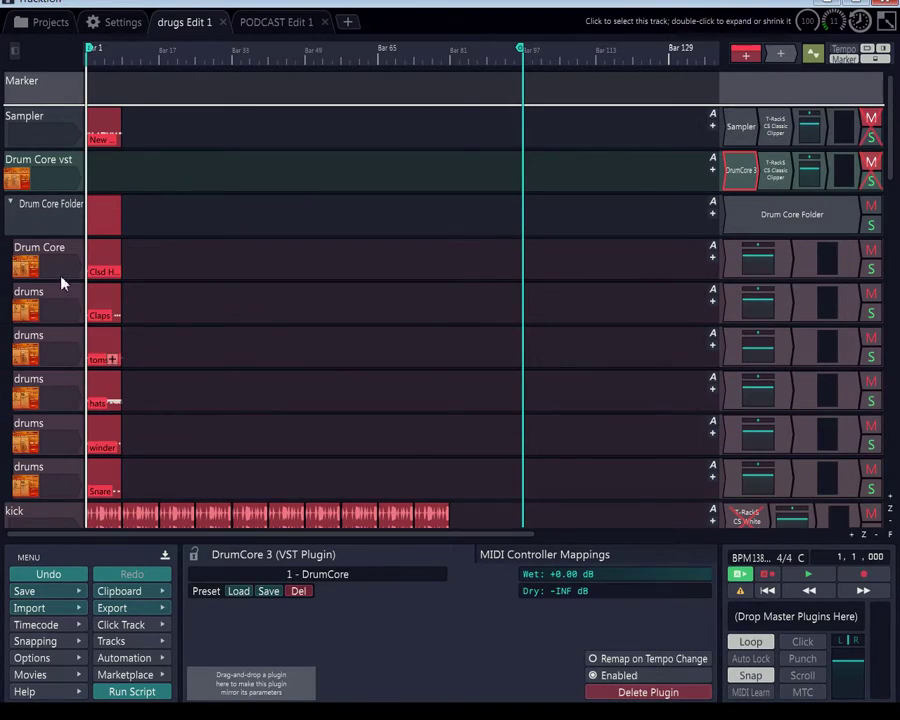
scroll(58, 268, down, 1)
scroll(58, 270, down, 2)
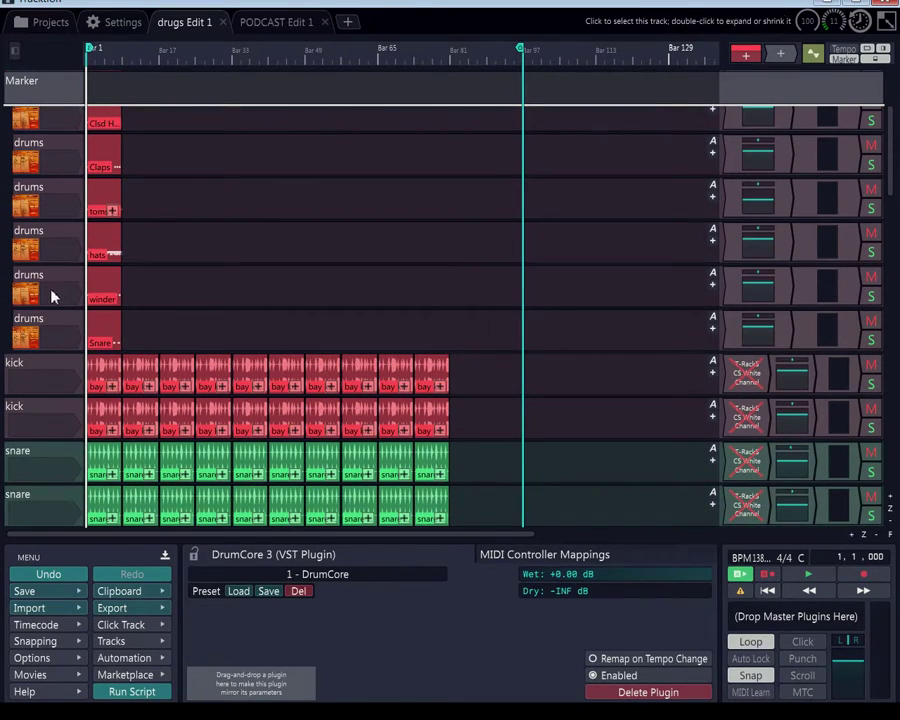
click(36, 325)
scroll(36, 325, up, 3)
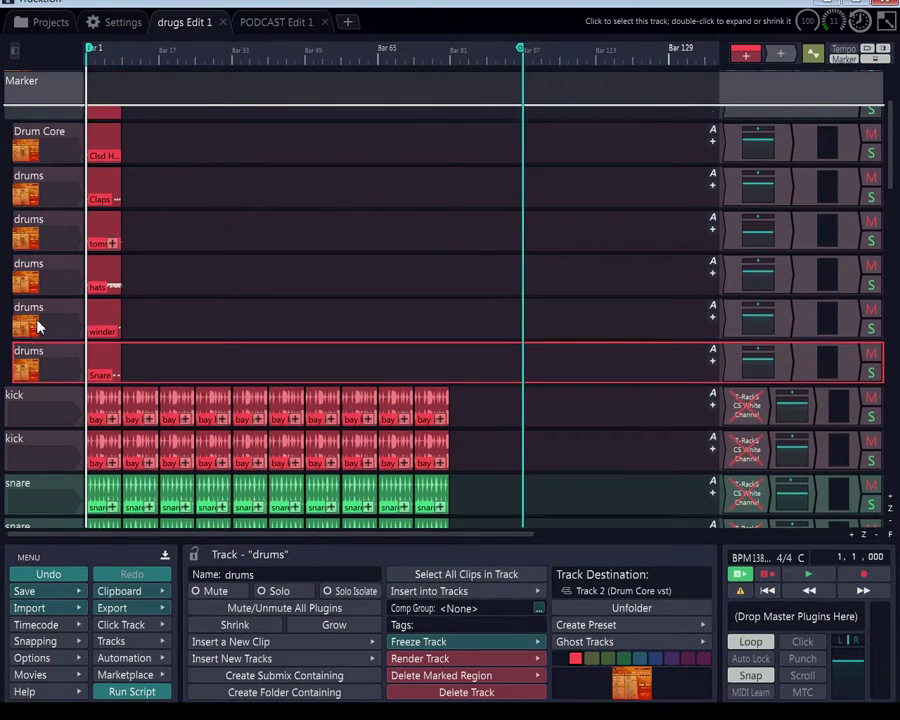
scroll(36, 325, up, 1)
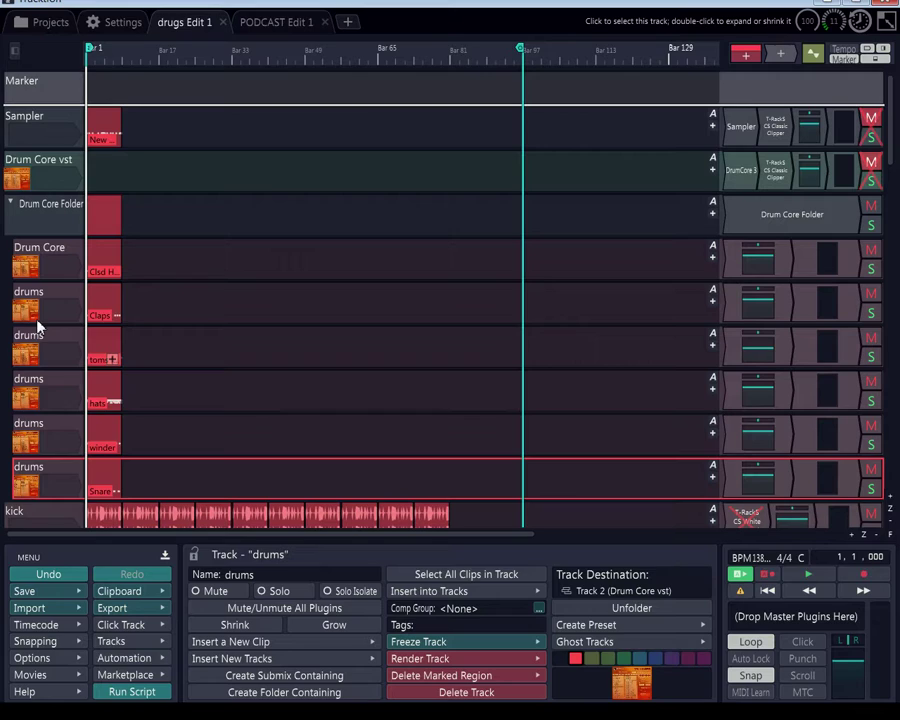
scroll(38, 320, down, 2)
scroll(40, 320, up, 2)
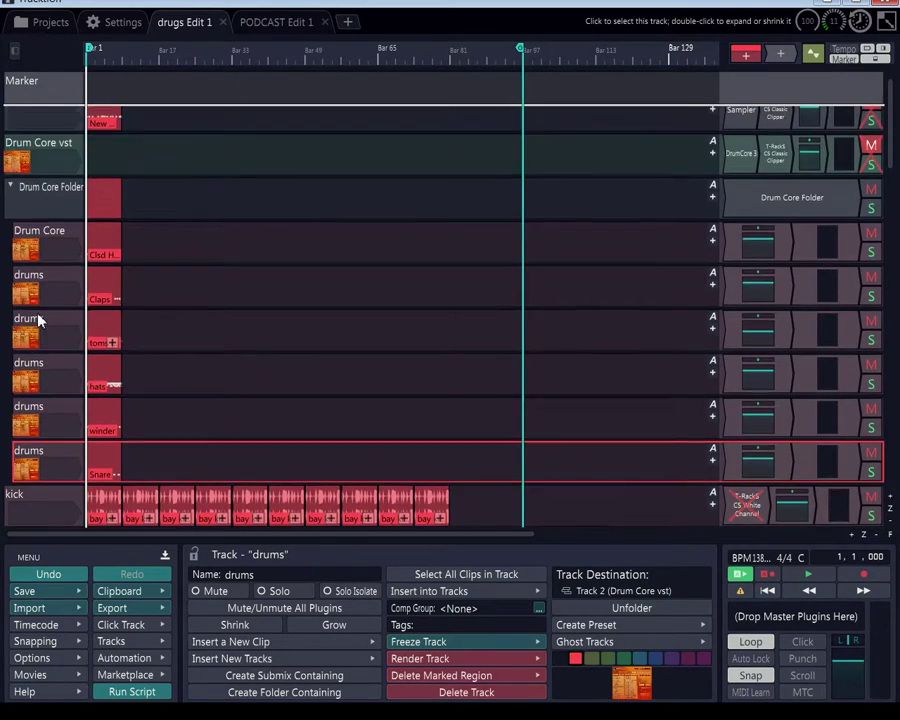
click(14, 204)
scroll(30, 240, down, 5)
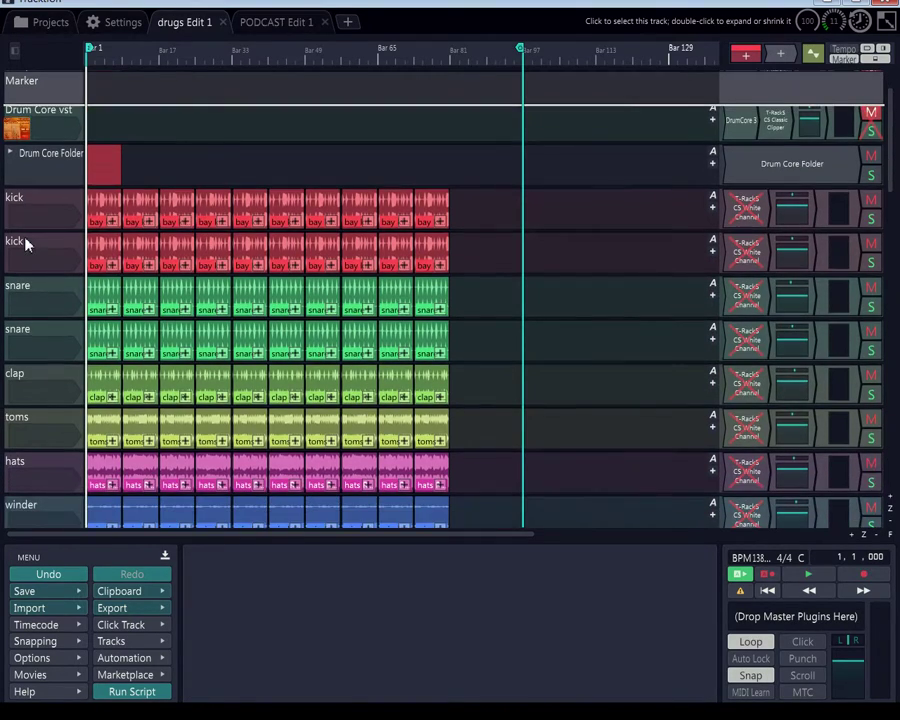
scroll(42, 240, up, 3)
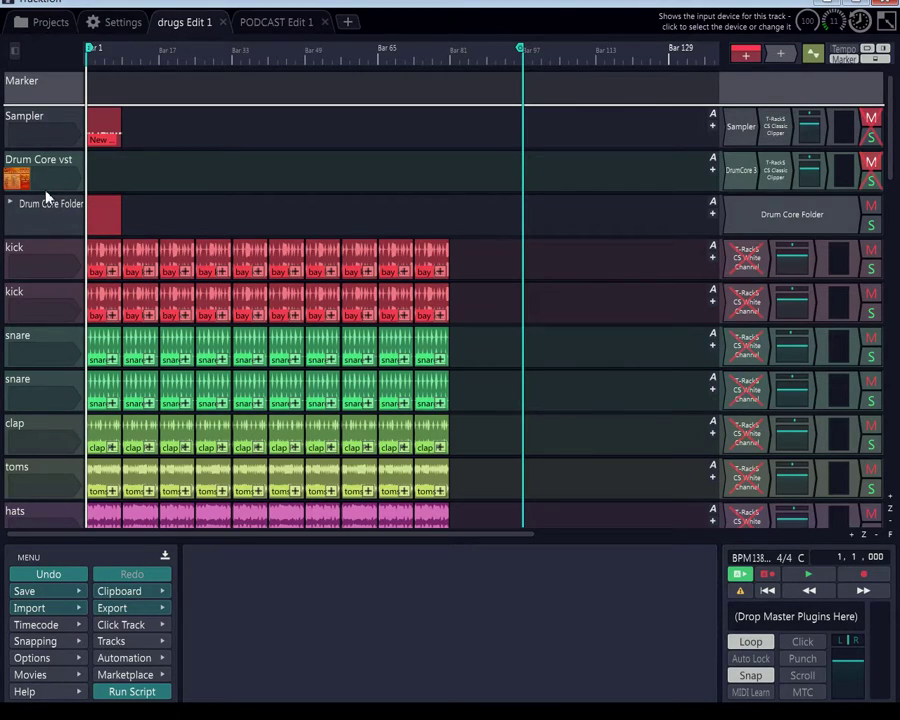
Step: Scroll down to Midi to Audio, check its F15 Sampler input and F15 Tug plugin, then select the track
click(43, 165)
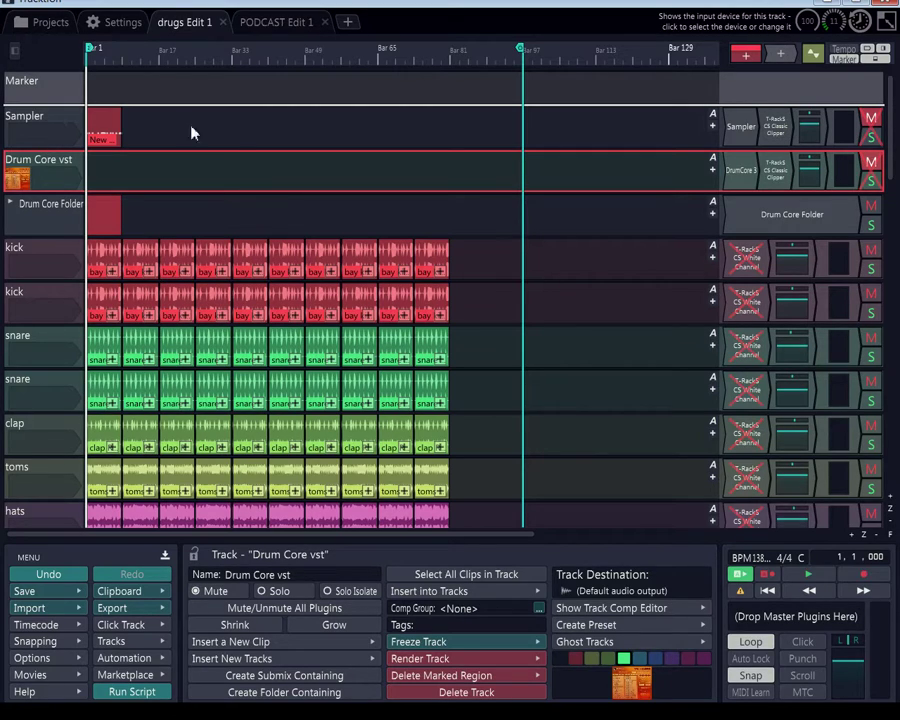
scroll(893, 193, down, 2)
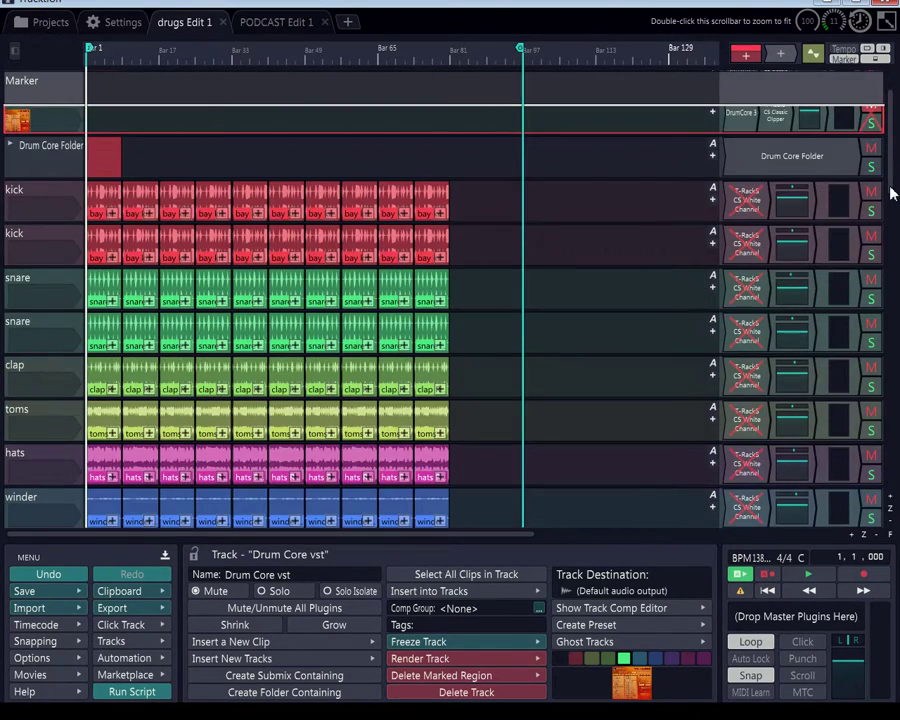
scroll(893, 193, down, 7)
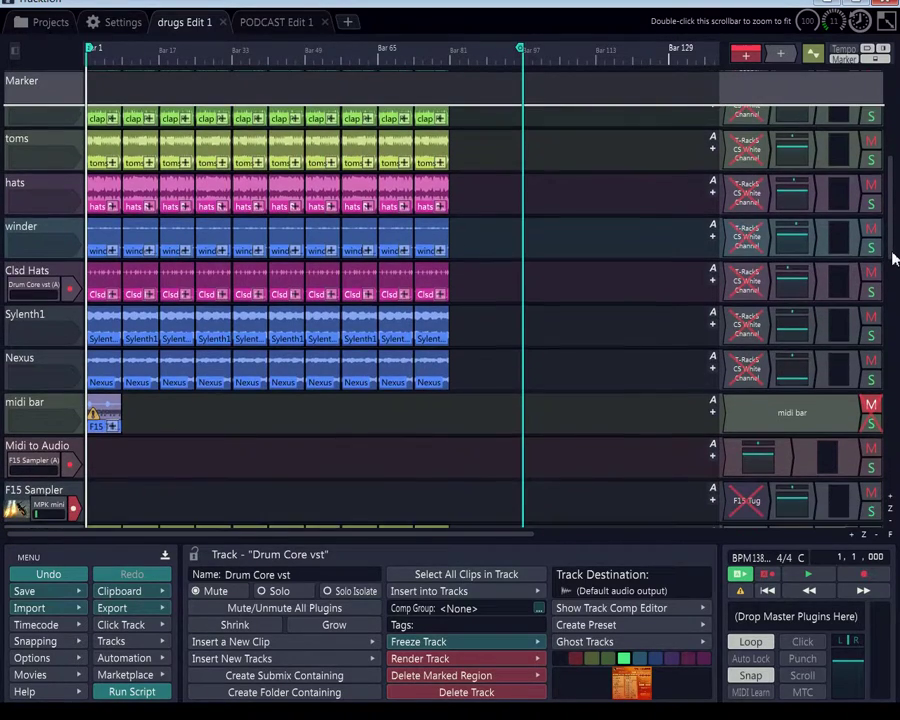
scroll(893, 280, down, 2)
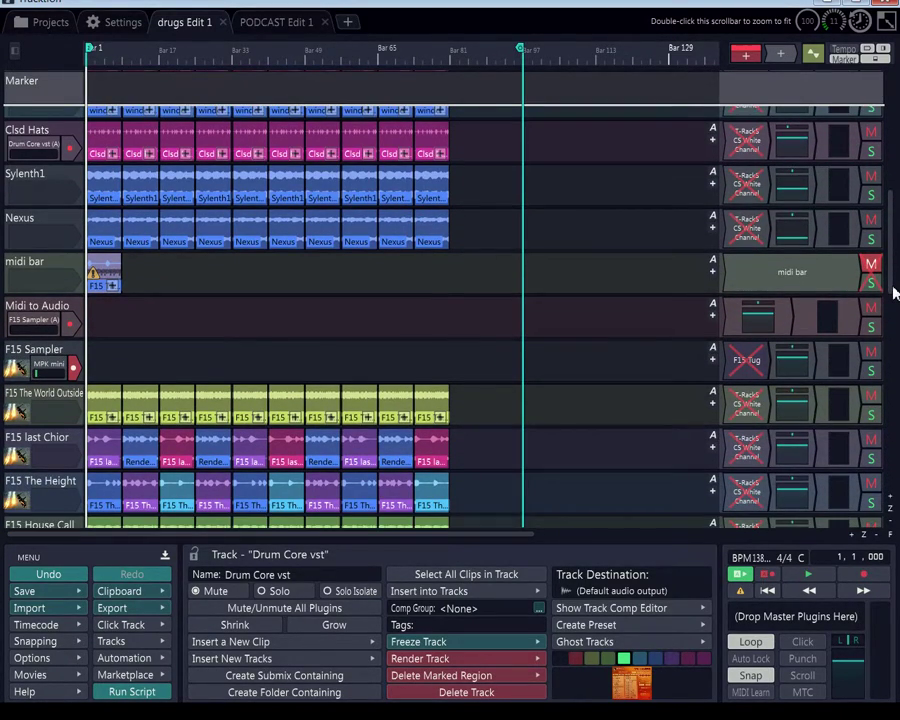
click(40, 316)
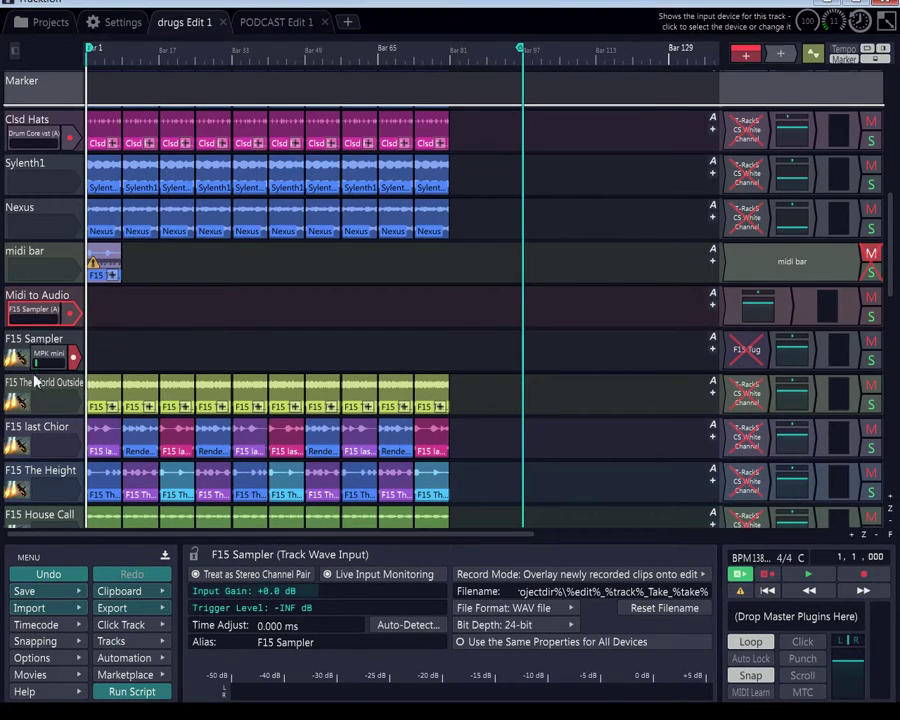
click(758, 356)
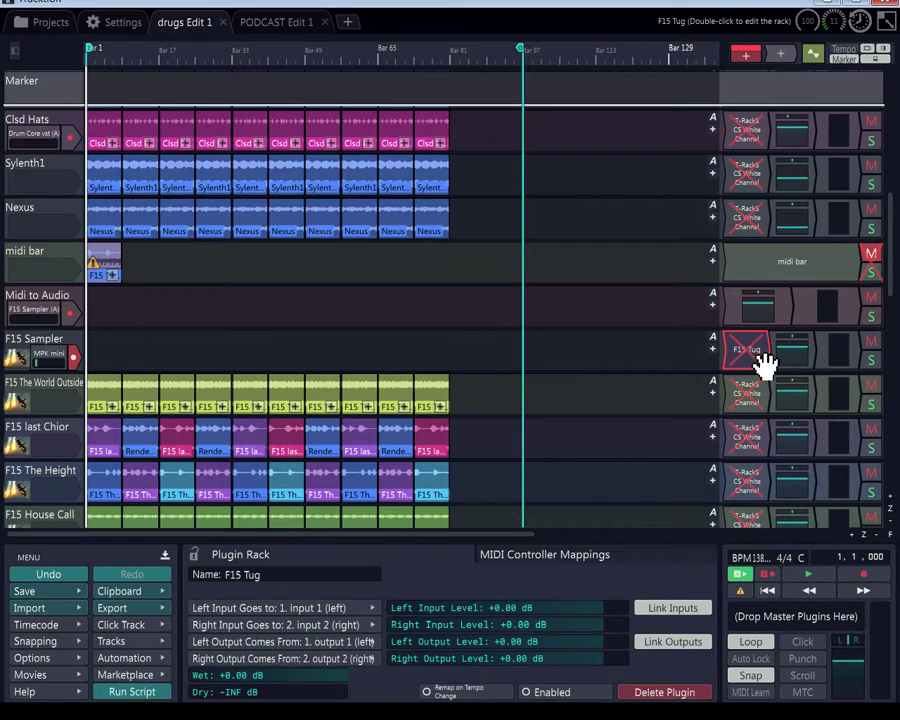
click(35, 314)
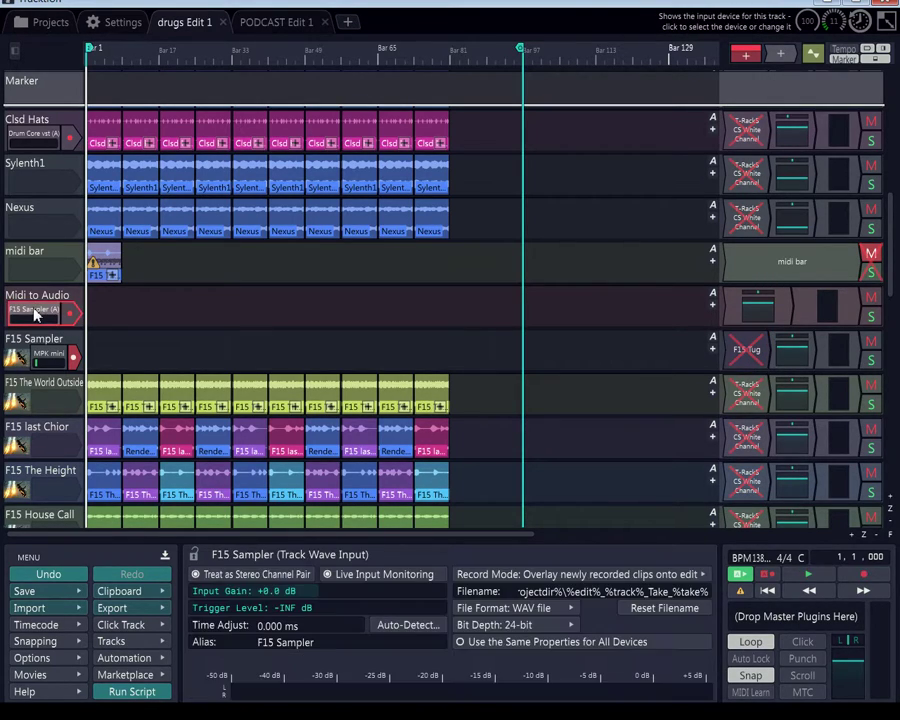
click(34, 298)
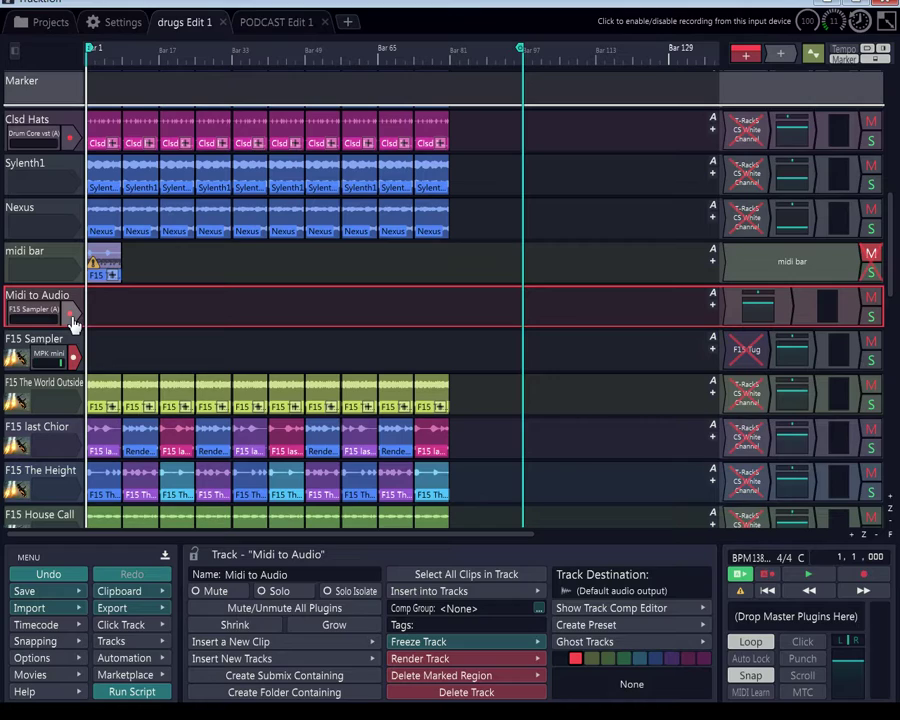
Step: Arm Midi to Audio for recording, enable the bypassed F15 Tug plugin, and select the F15 Sampler track
click(743, 360)
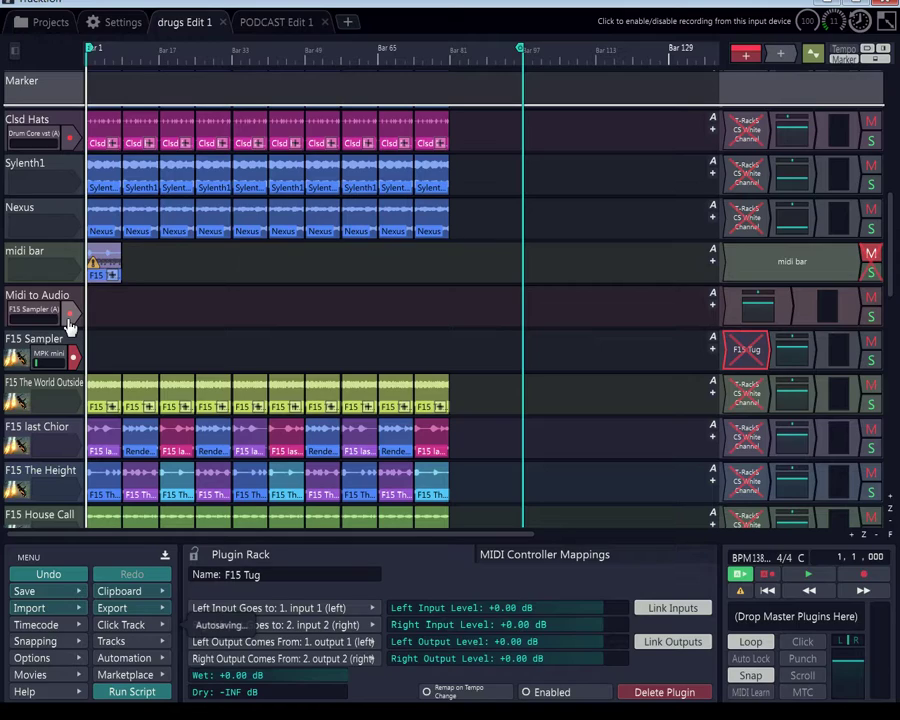
click(70, 323)
click(750, 364)
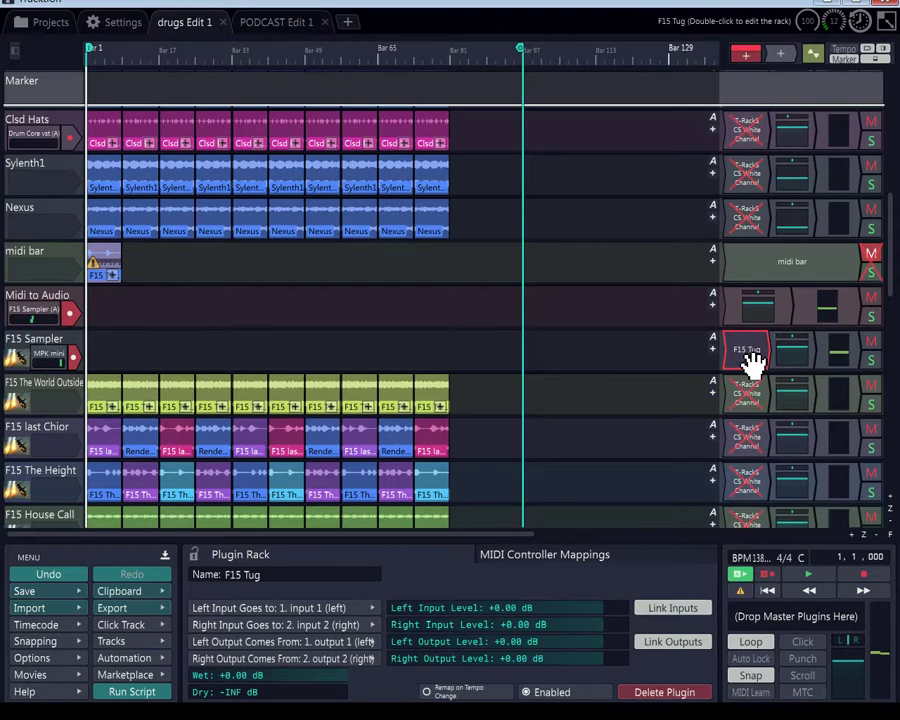
click(48, 352)
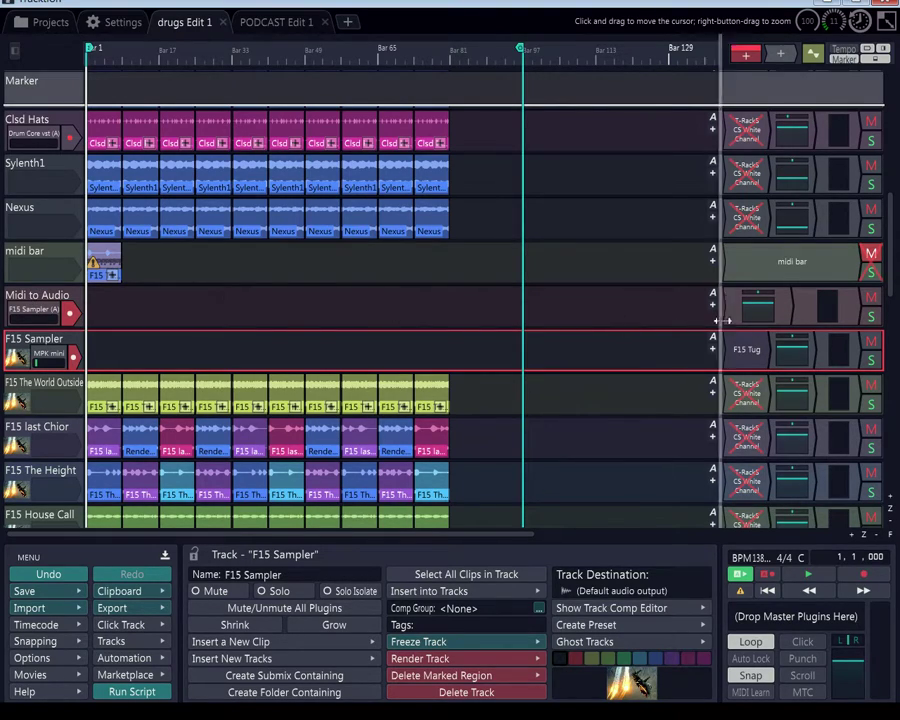
Step: Solo F15 Sampler and Midi to Audio, and untick Live Input Monitoring for the F15 Sampler input
click(871, 359)
click(871, 316)
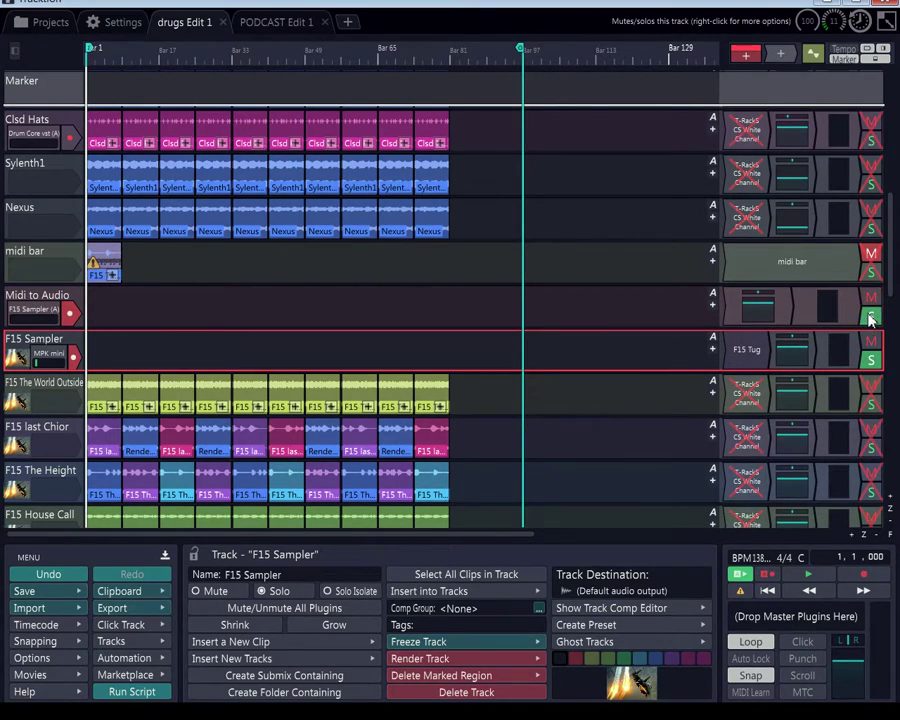
click(50, 310)
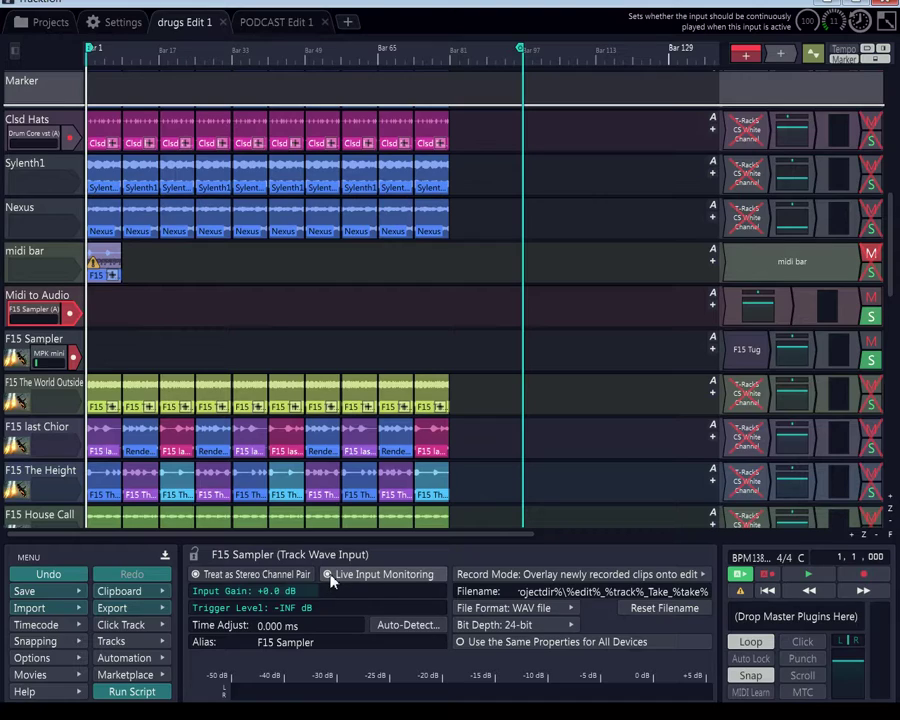
click(330, 578)
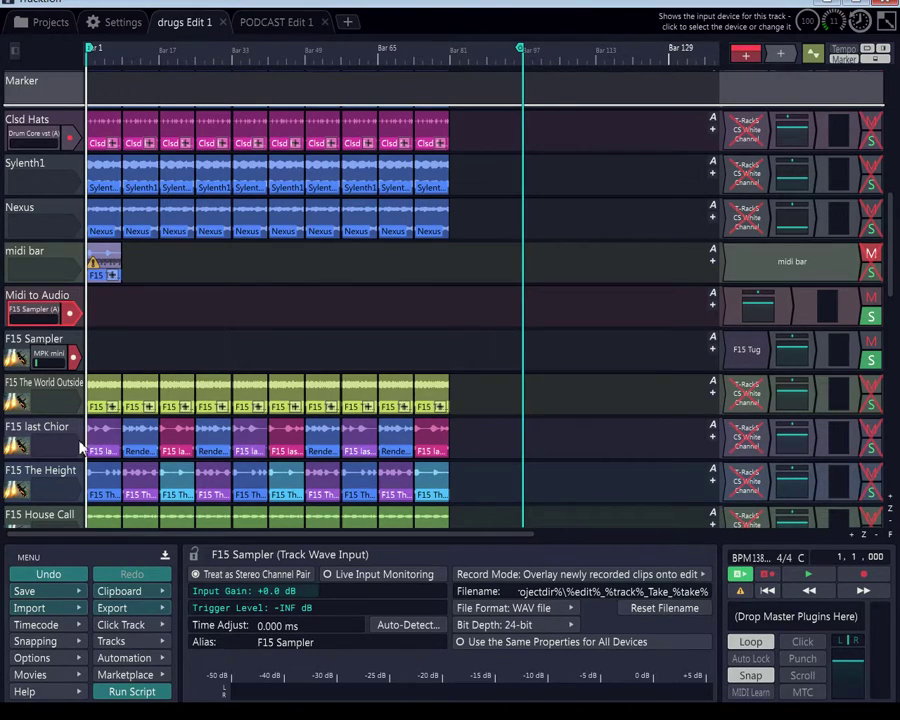
Step: Disarm F15 Sampler, then record a clip onto Midi to Audio from the song start to about bar 7
click(73, 362)
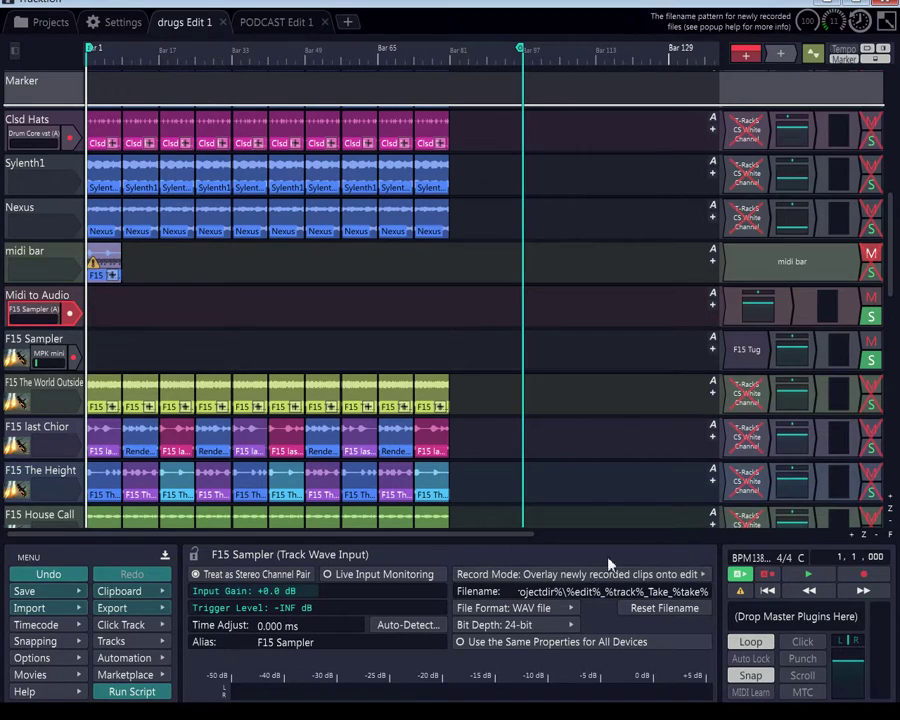
click(852, 576)
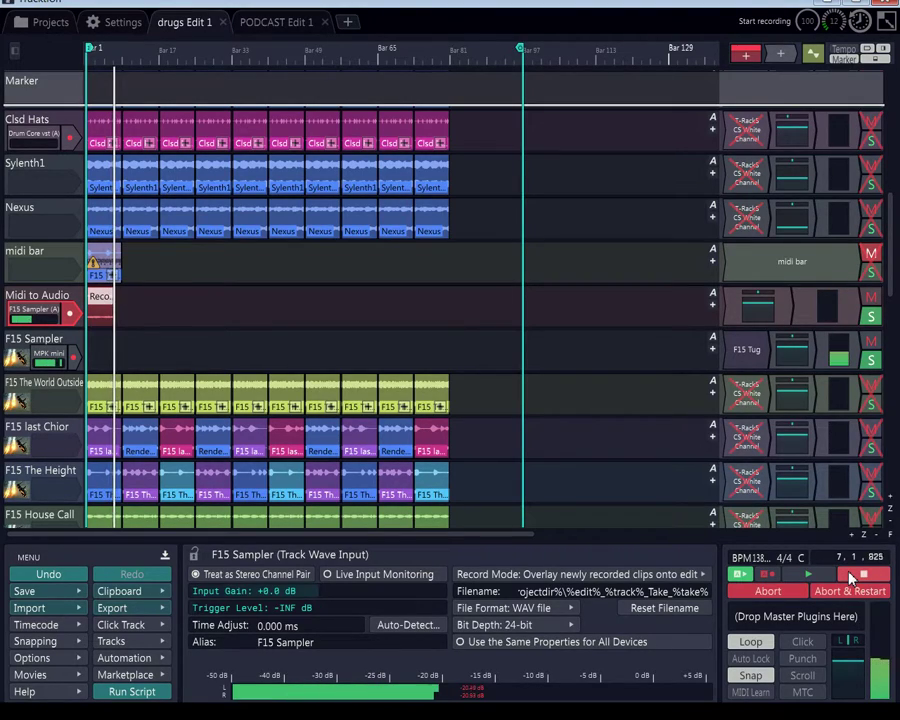
click(850, 577)
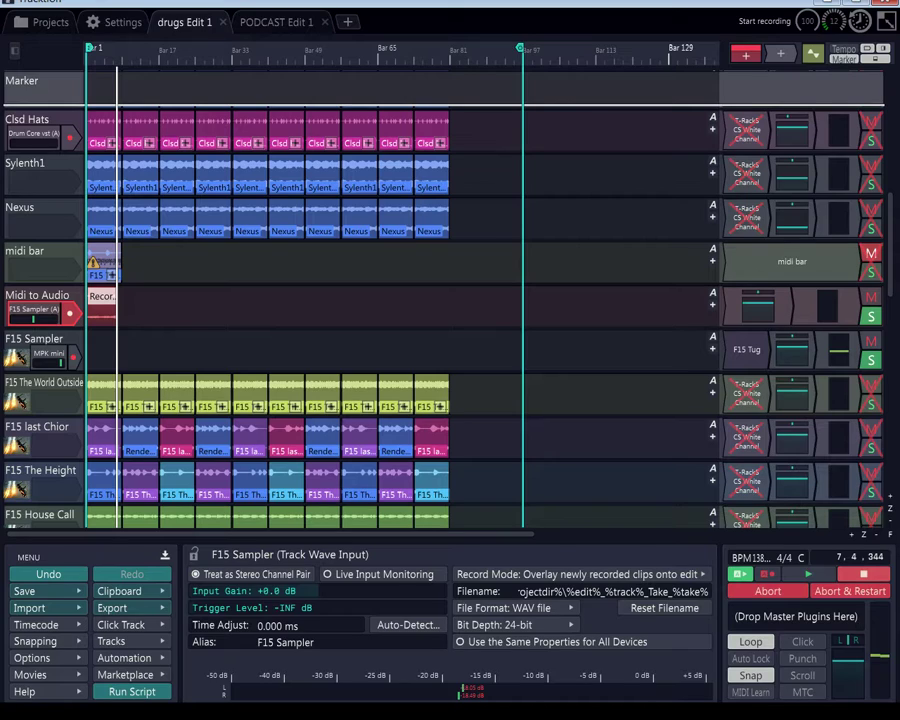
Step: Finish the recording to keep the new clip, then zoom the timeline in to bars 5–8
key(space)
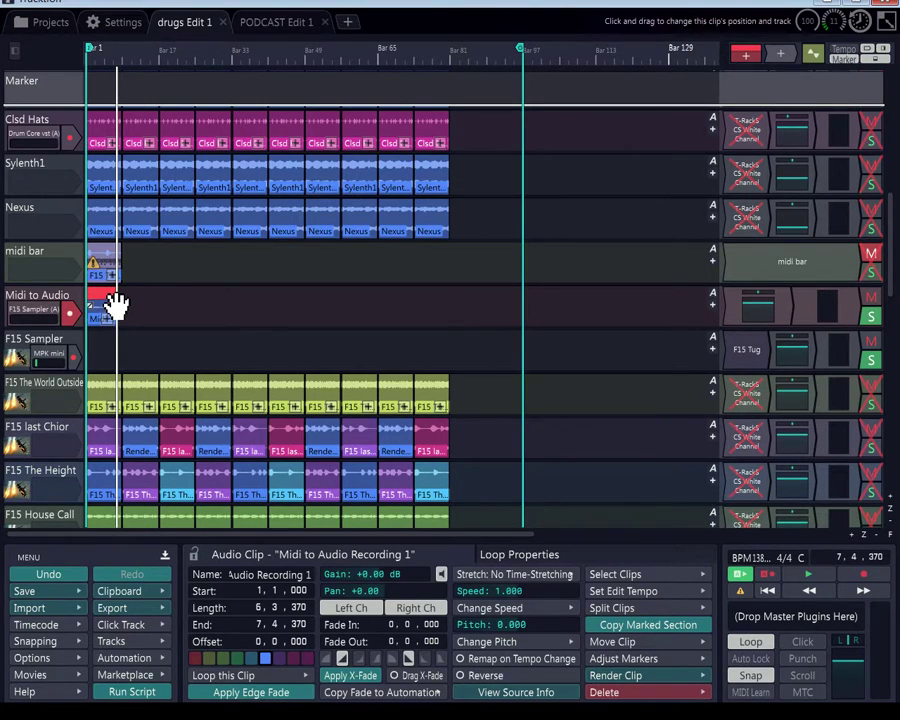
scroll(117, 303, up, 8)
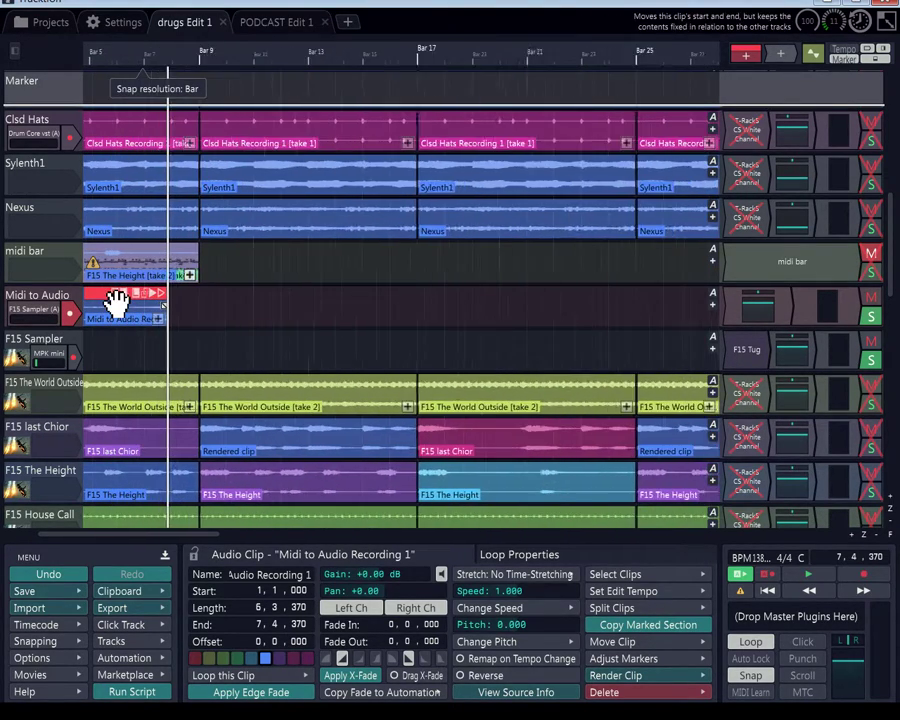
scroll(117, 303, up, 8)
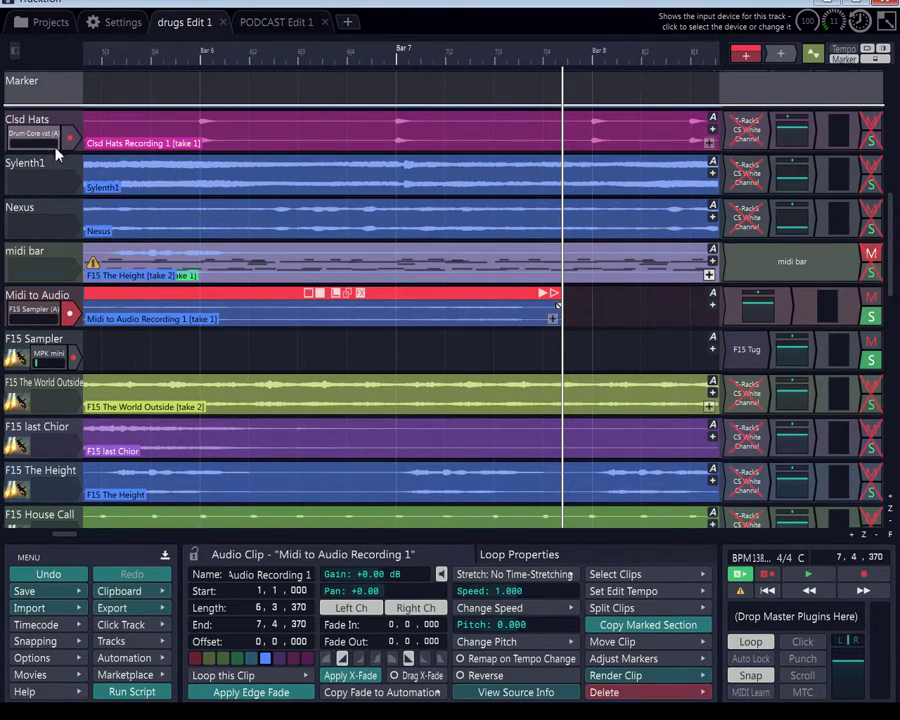
Step: Copy the F15 Tug plugin name and rename the Midi to Audio Recording 1 clip to 'F15 Tug'
click(110, 176)
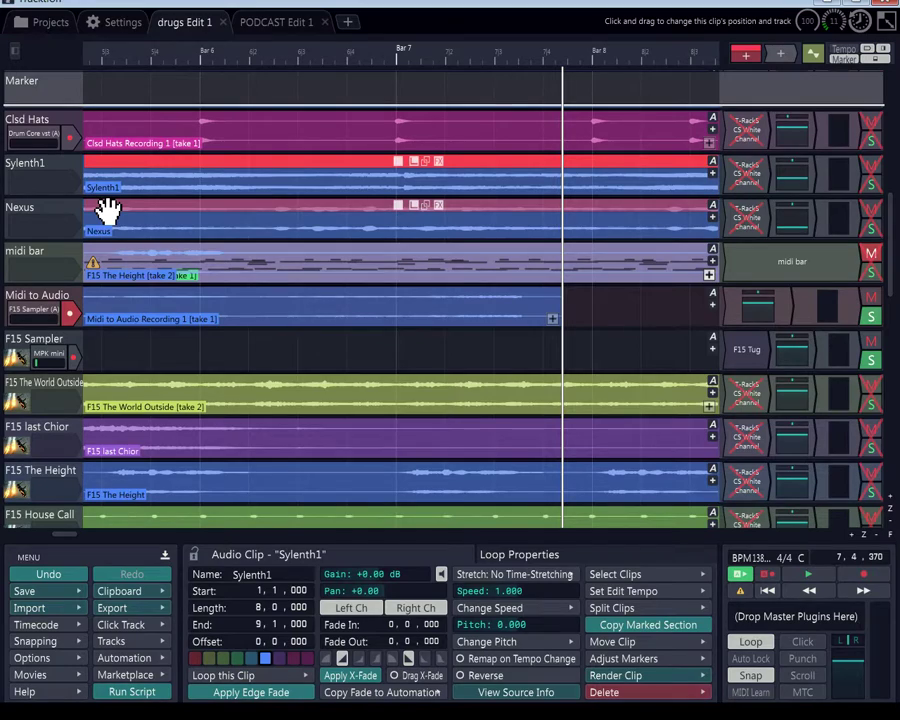
click(125, 310)
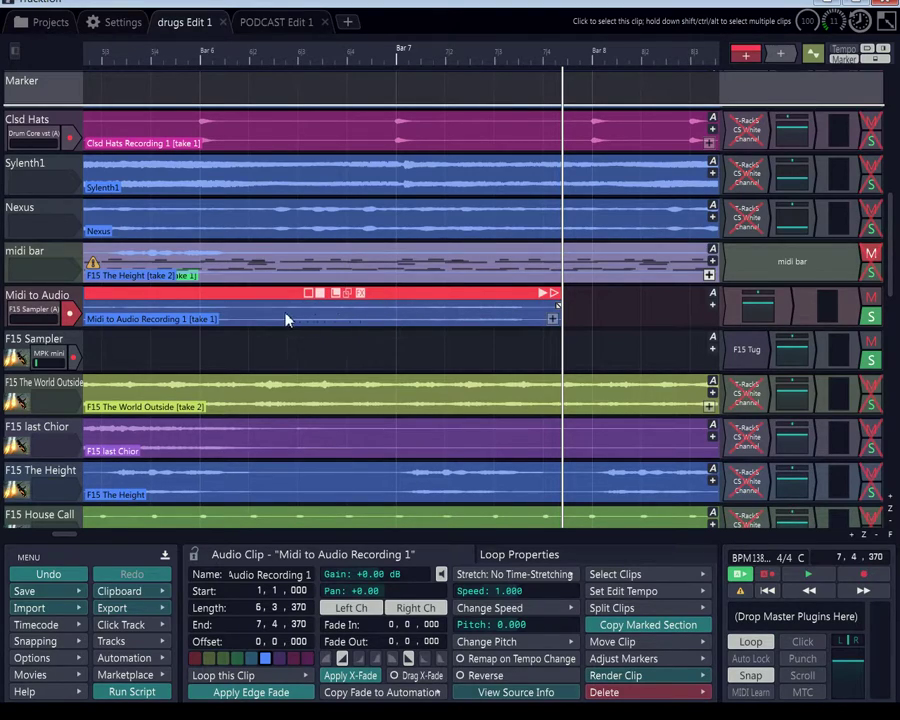
click(741, 352)
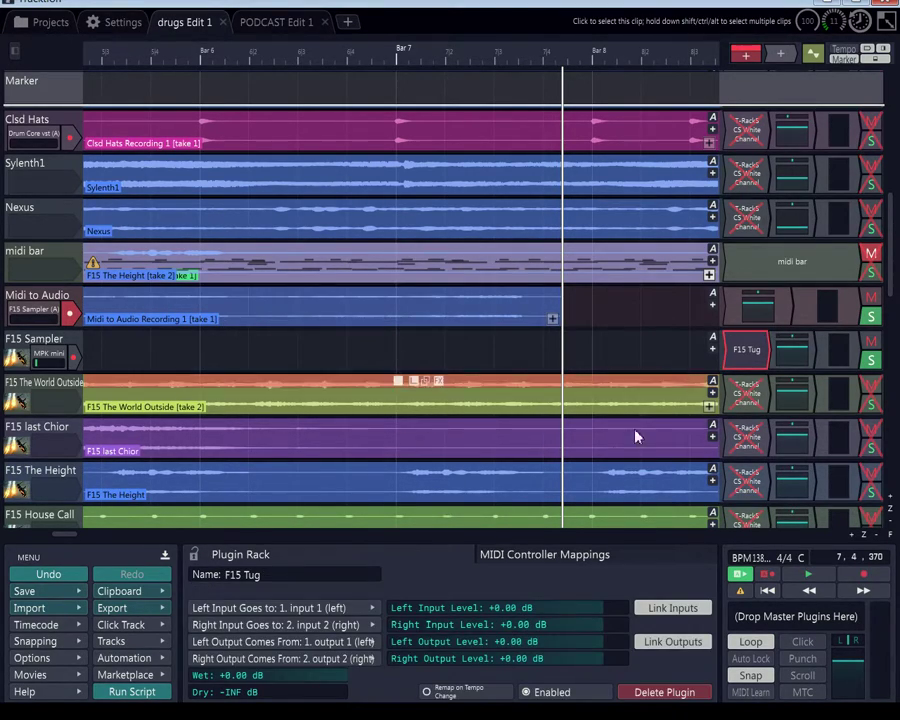
click(269, 576)
key(ctrl+c)
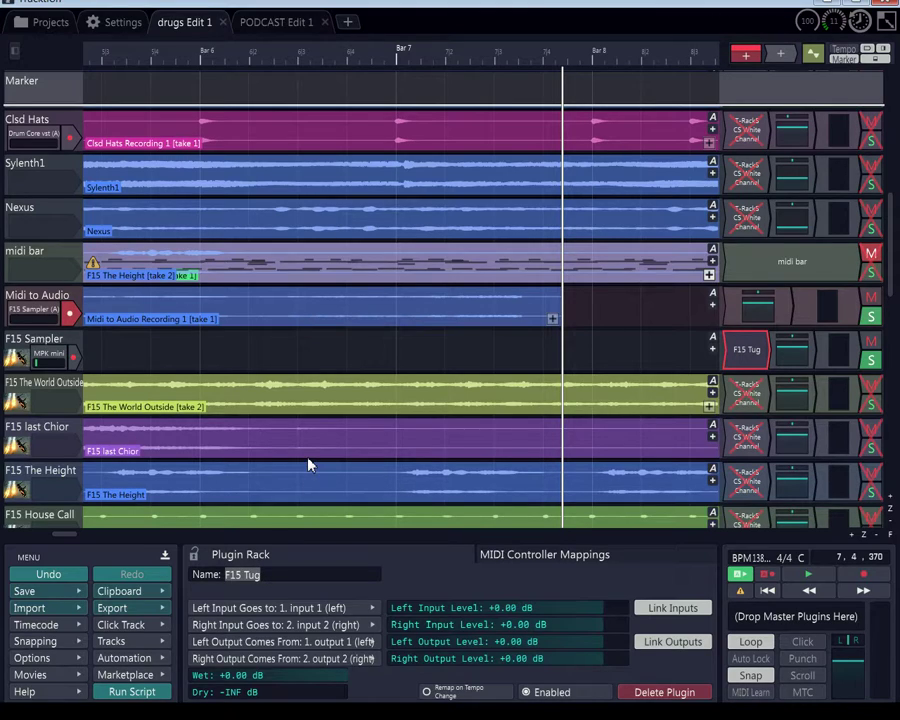
click(173, 315)
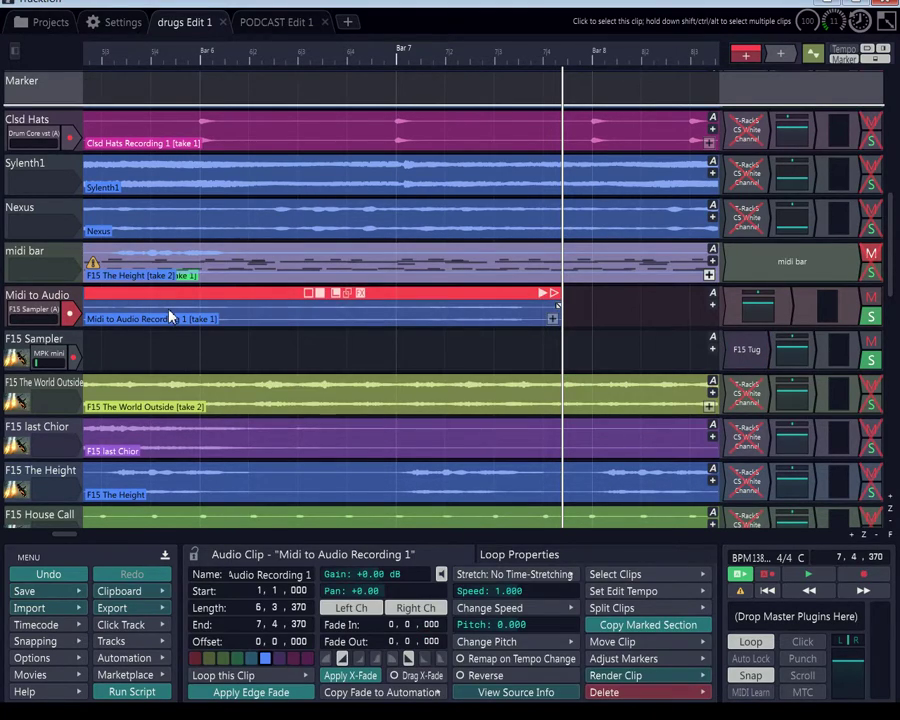
click(265, 578)
click(250, 348)
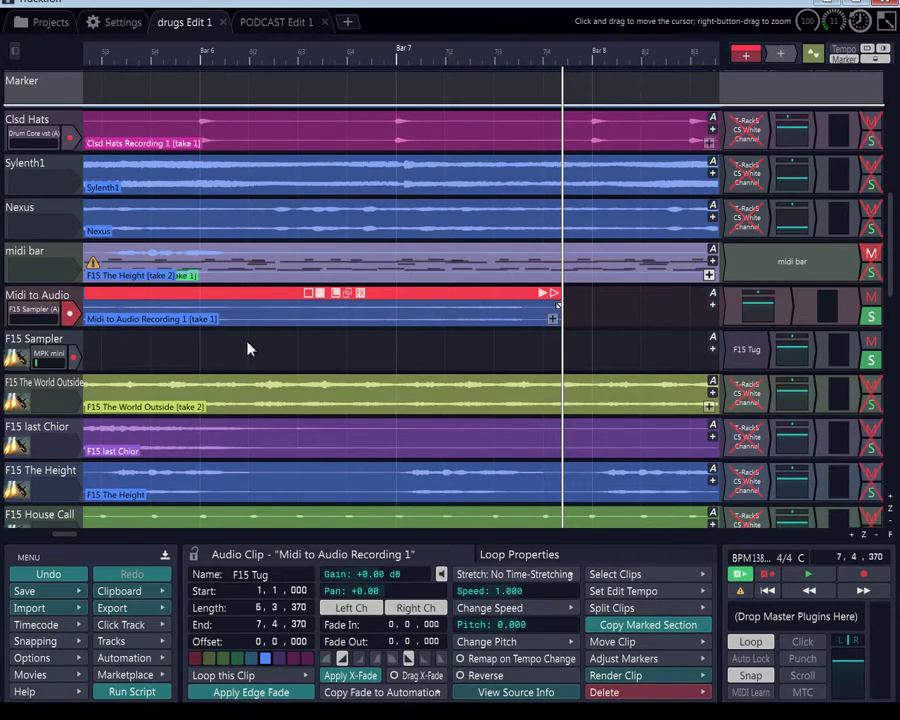
click(244, 304)
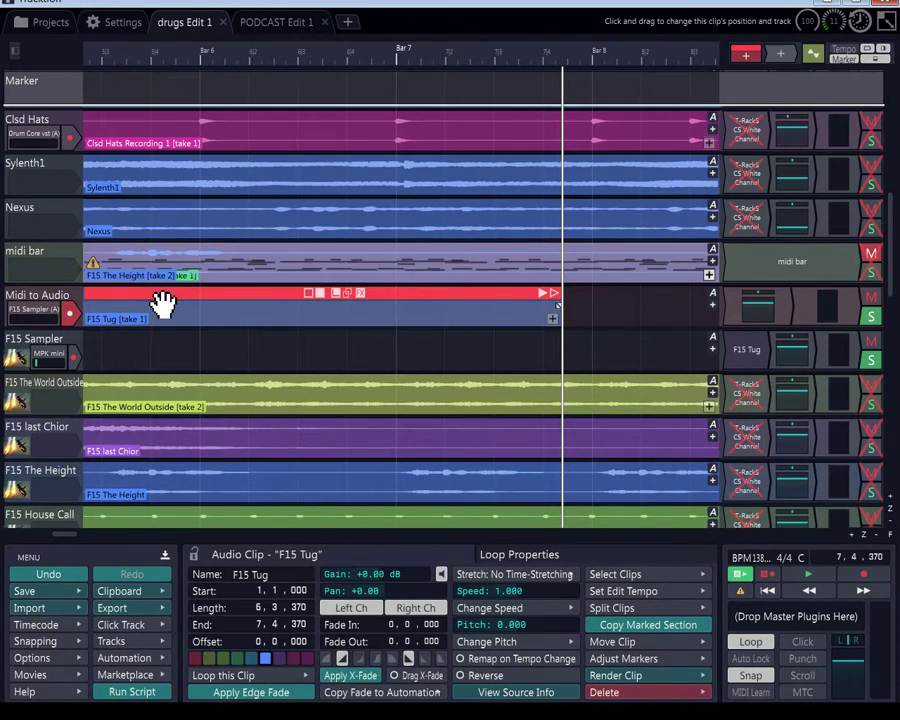
Step: Insert a track named 'F15 Tug' below Midi to Audio and drag the F15 Tug clip onto it
click(62, 296)
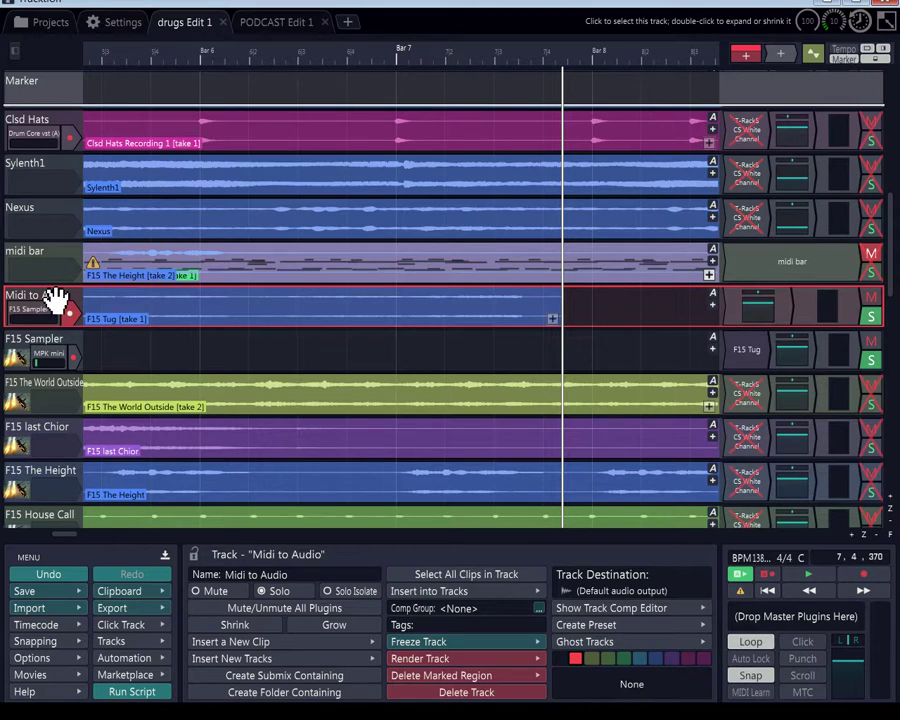
key(ctrl+t)
click(24, 345)
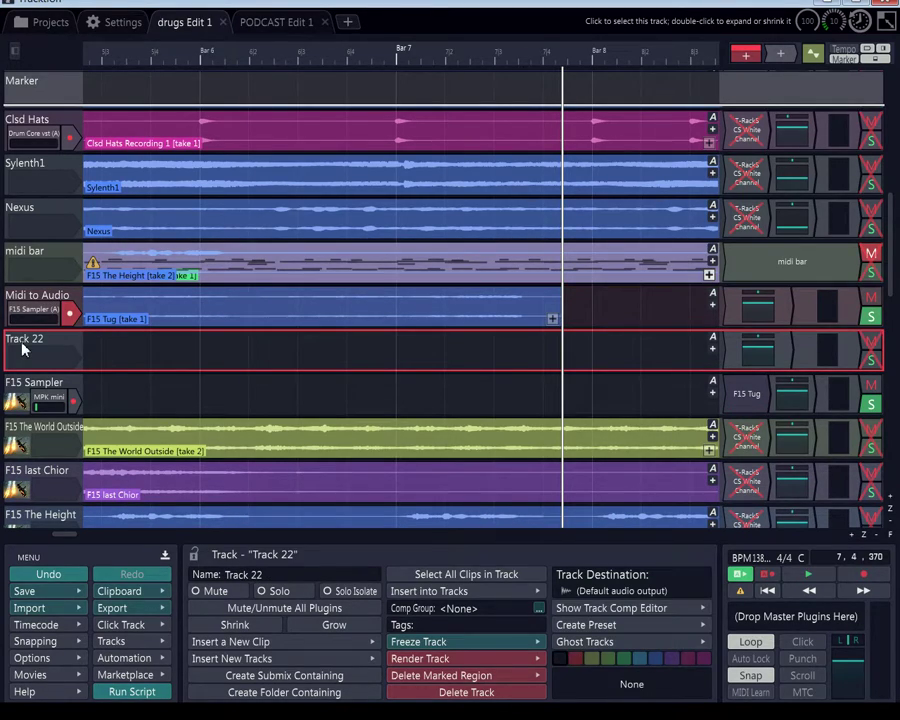
click(291, 577)
key(ctrl+a)
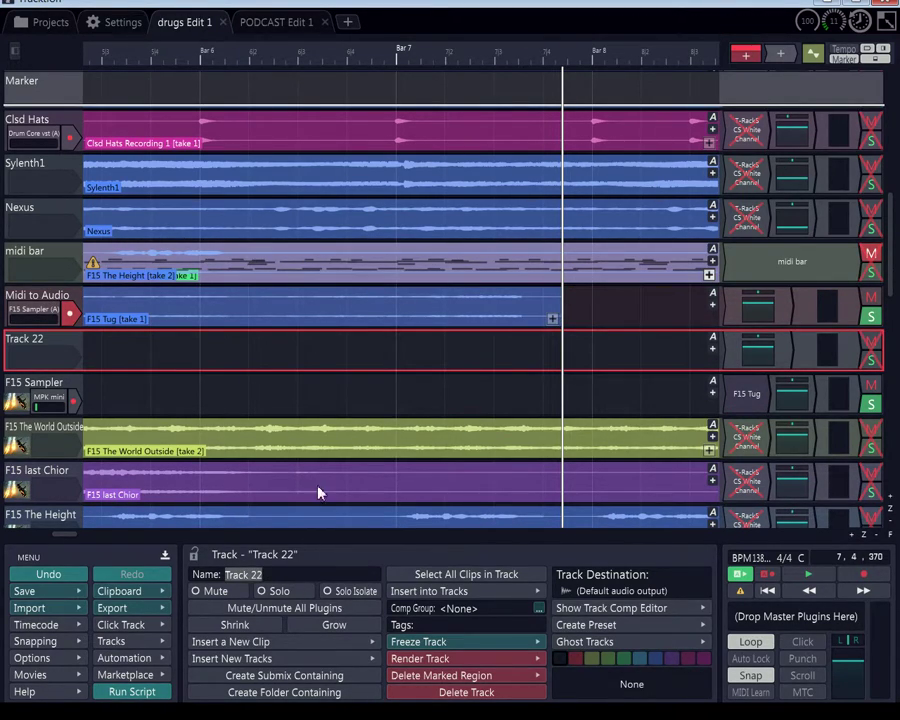
key(ctrl+v)
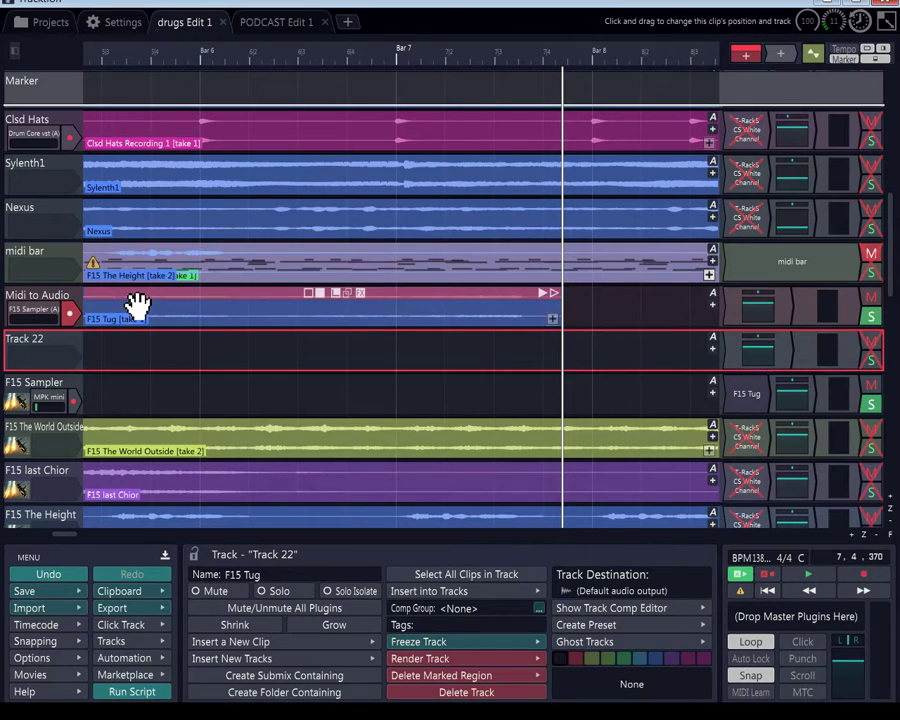
drag(136, 304, 140, 348)
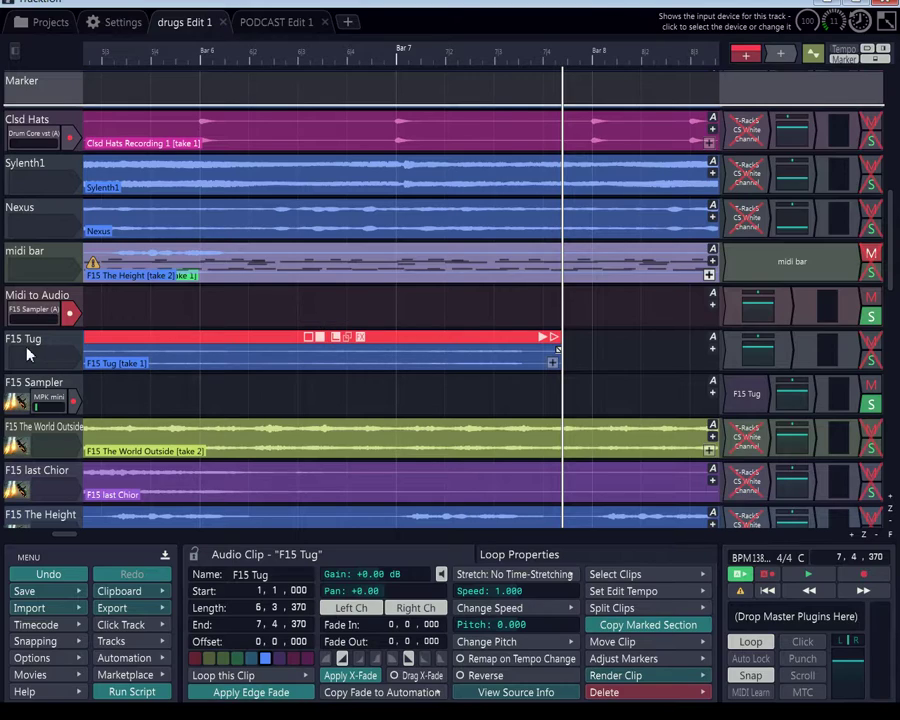
Step: Bypass the F15 Tug plugin in the F15 Sampler rack, then check the F15 Tug clip on its track
click(756, 396)
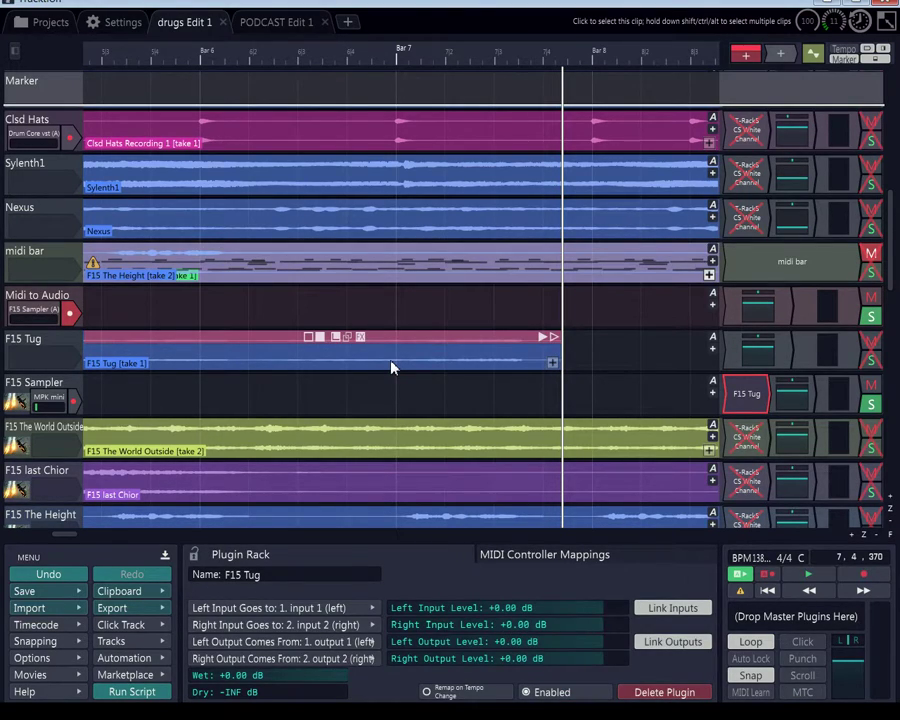
key(Delete)
click(22, 345)
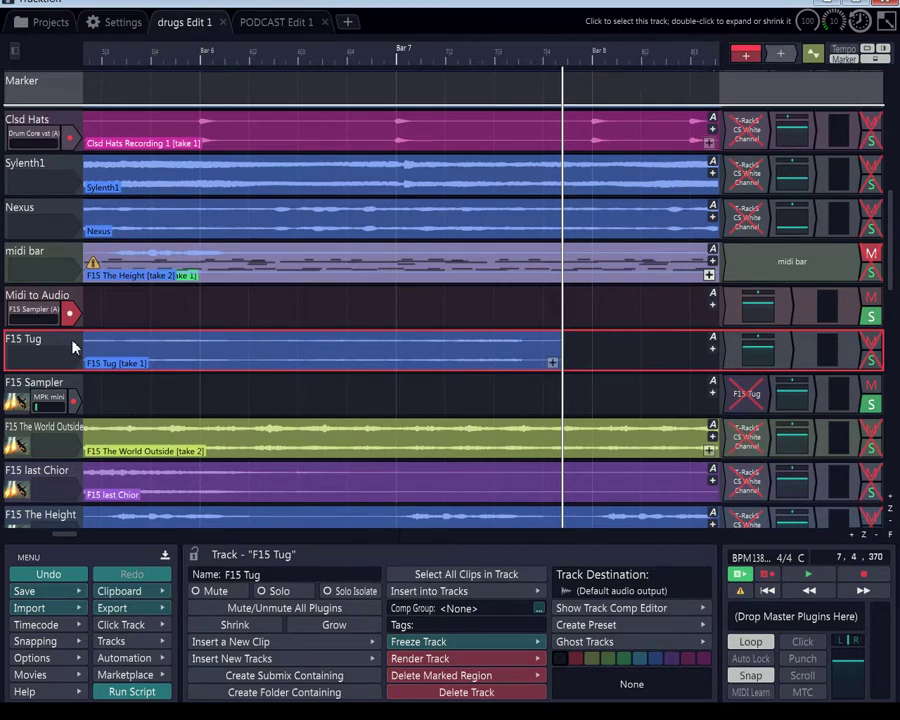
click(176, 360)
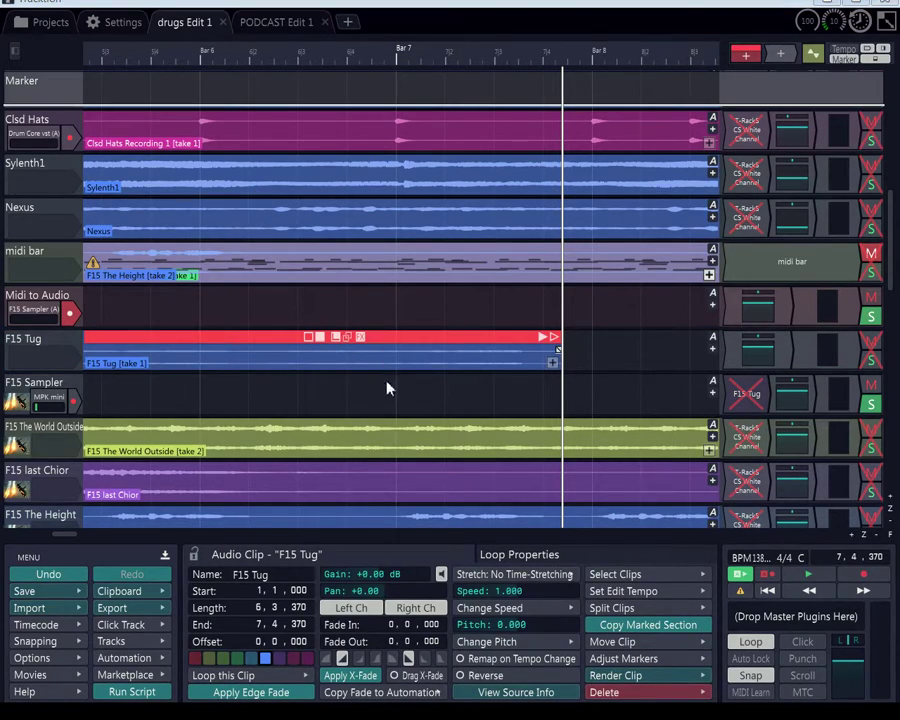
click(200, 387)
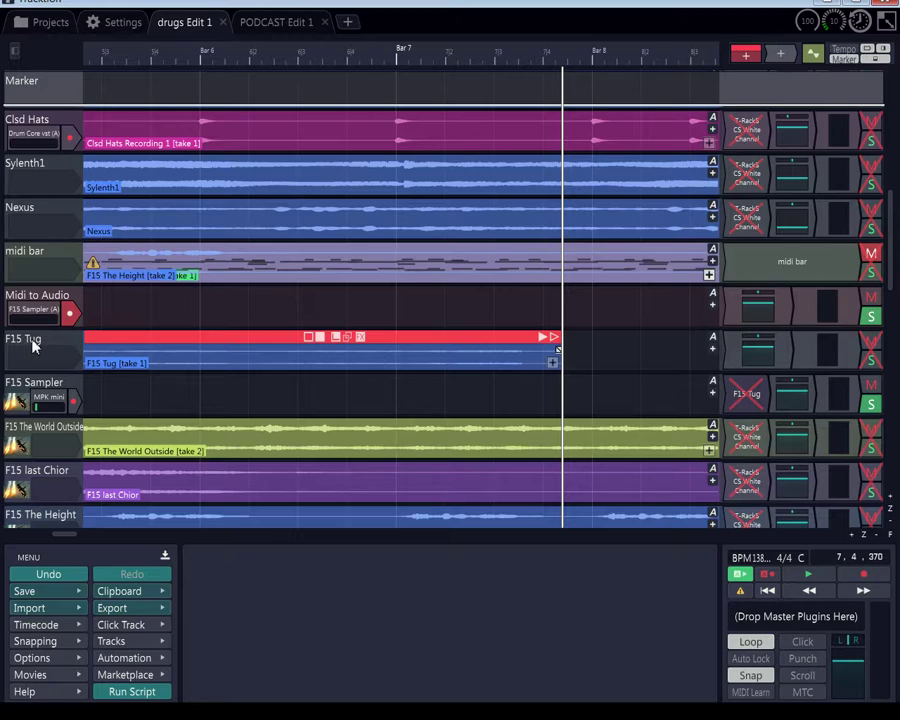
Step: Delete the F15 Tug clip and the empty F15 Tug track
key(Delete)
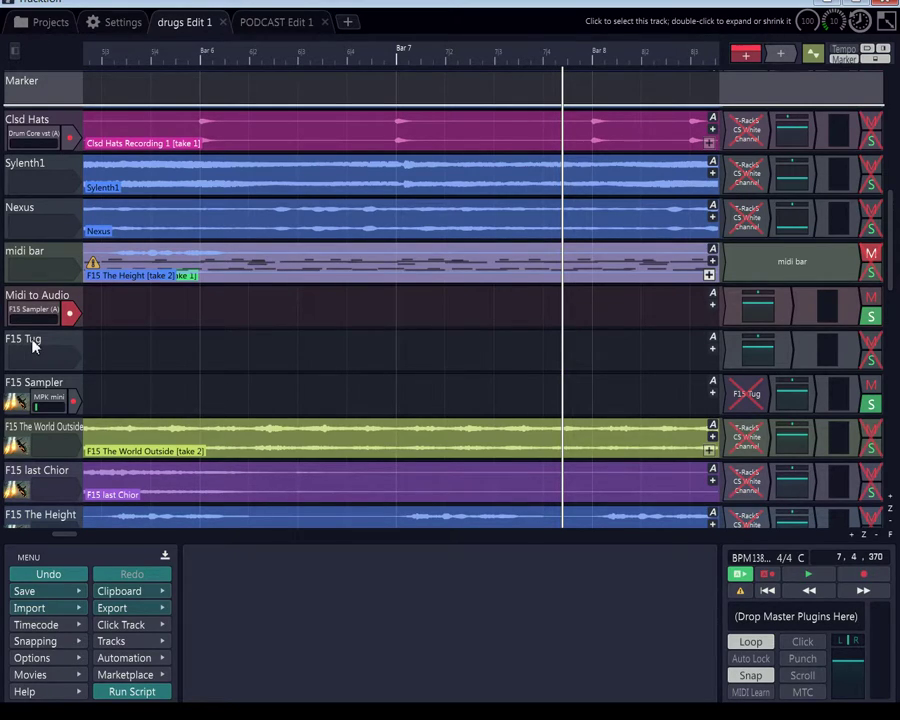
click(35, 345)
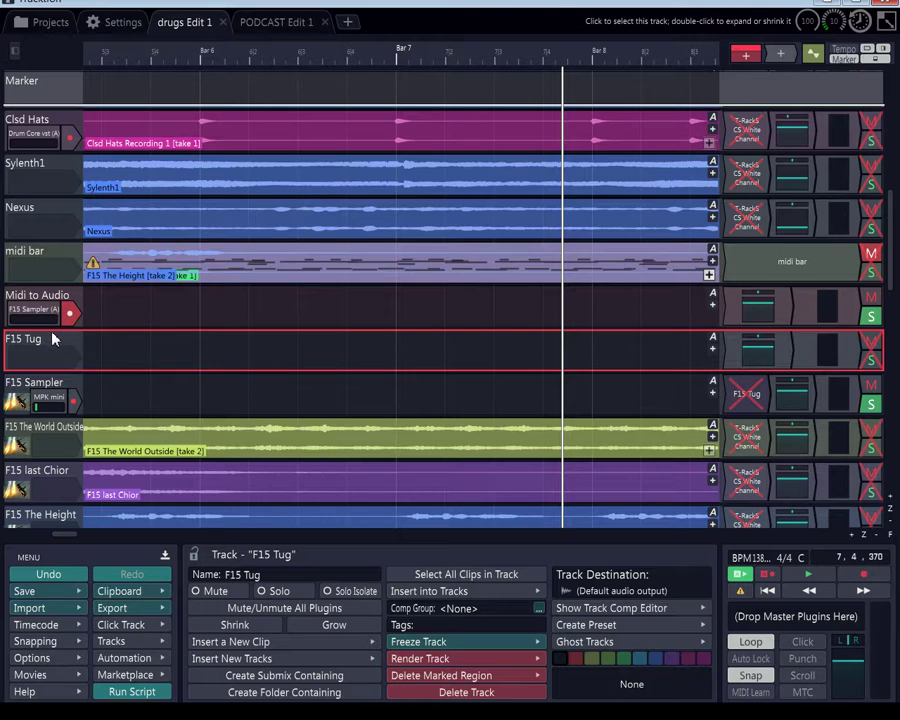
key(Delete)
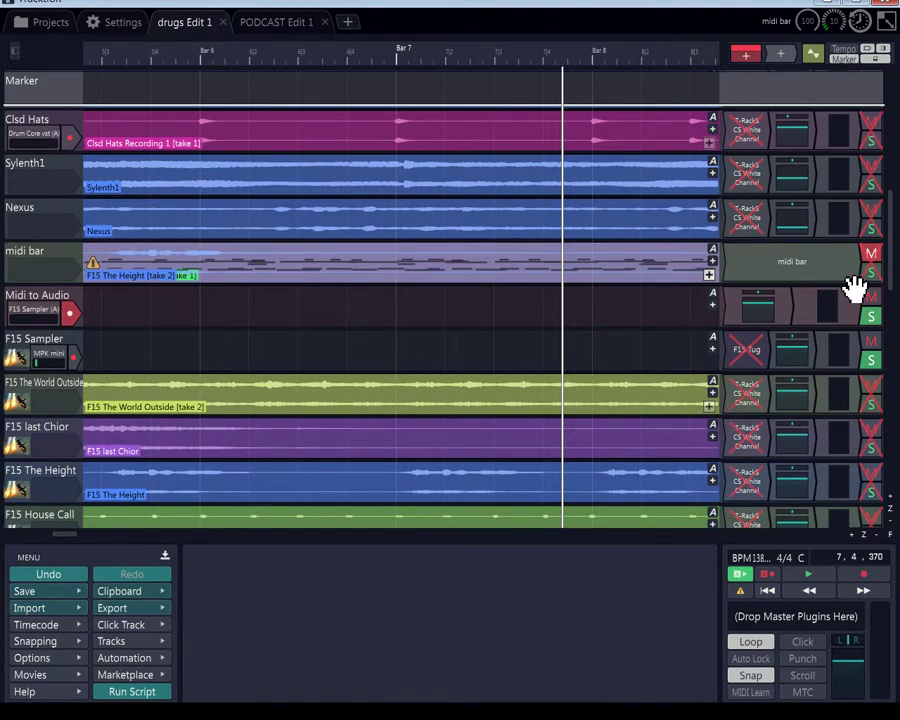
scroll(878, 328, down, 5)
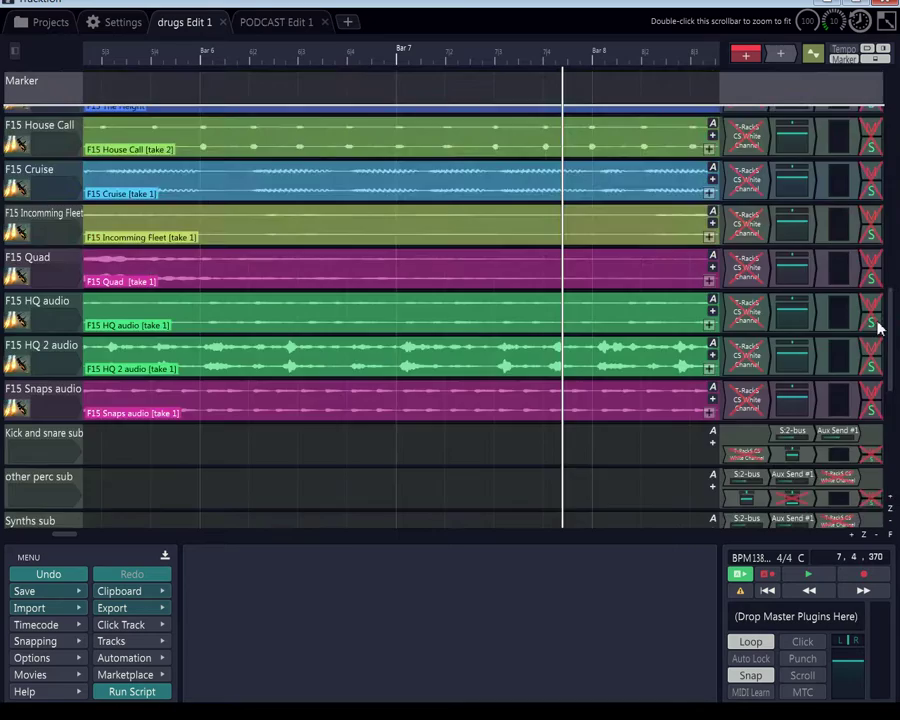
drag(878, 328, 891, 120)
scroll(395, 145, down, 3)
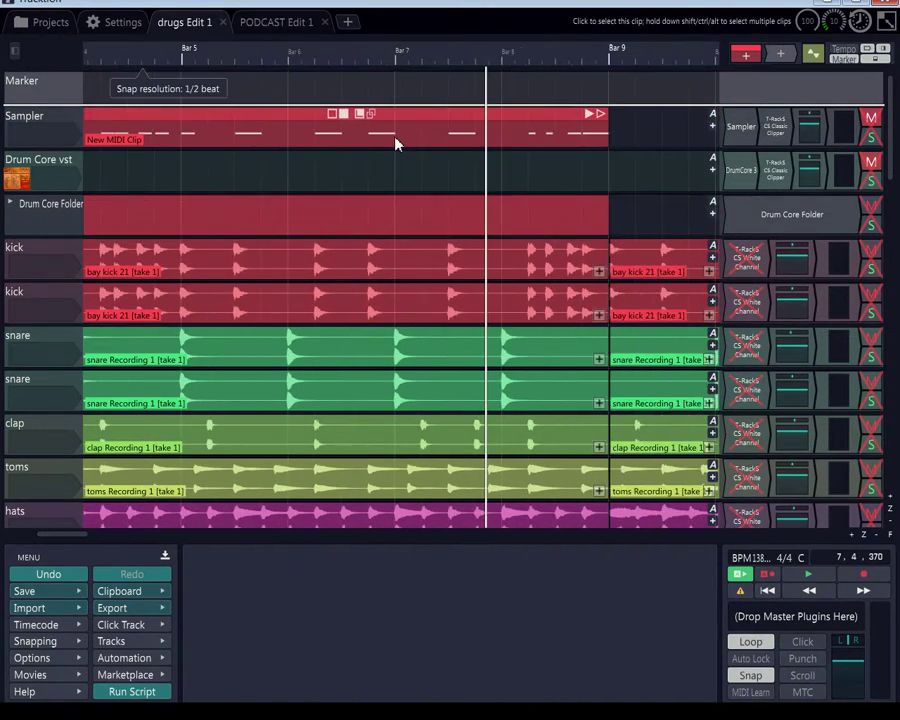
scroll(395, 145, down, 8)
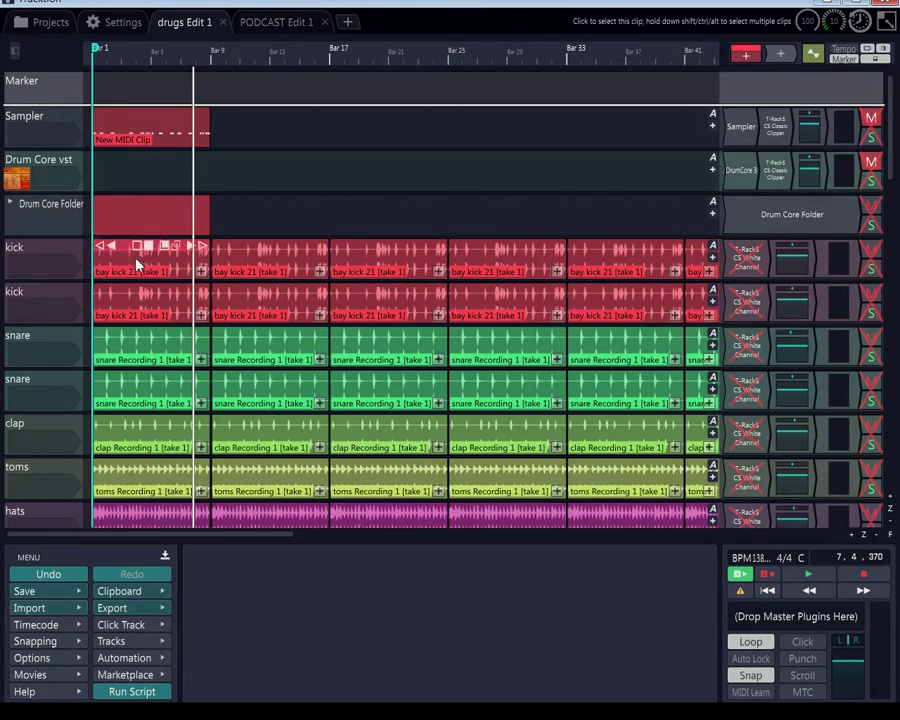
scroll(50, 279, down, 4)
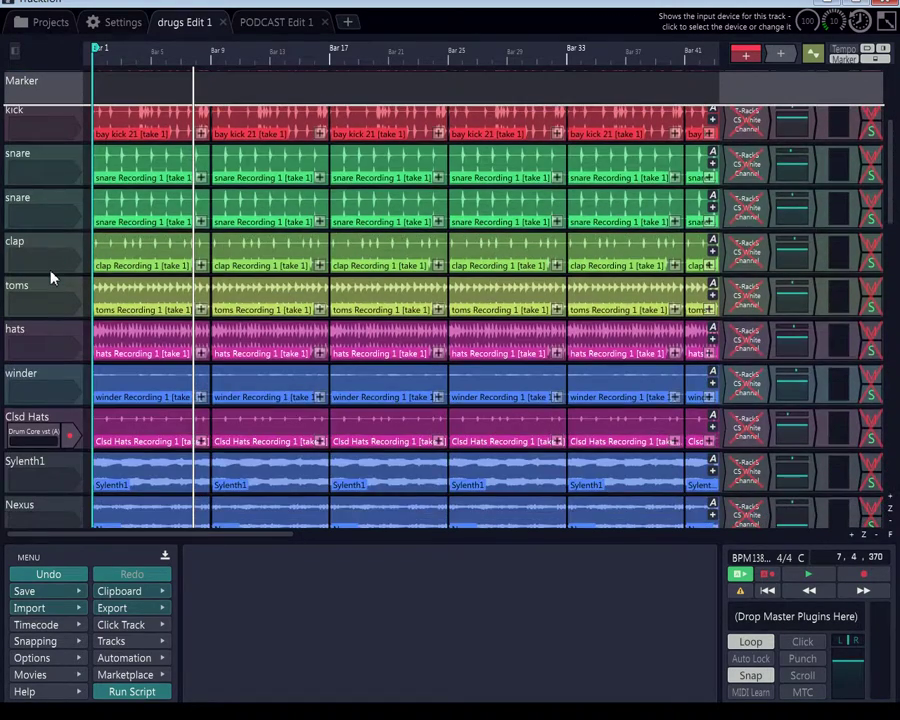
scroll(52, 279, up, 4)
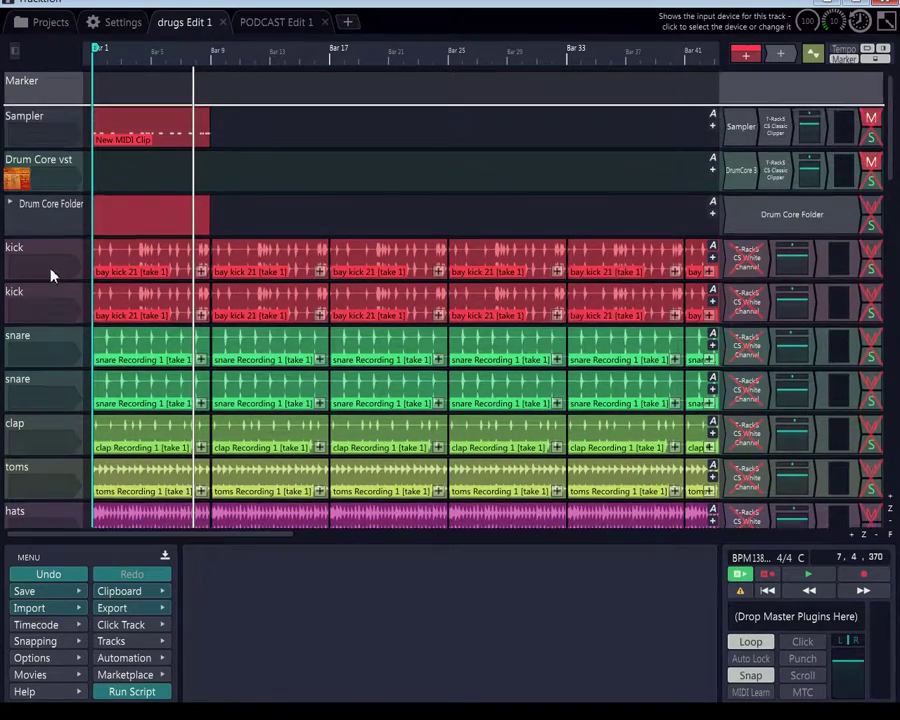
scroll(55, 262, down, 5)
scroll(55, 262, down, 8)
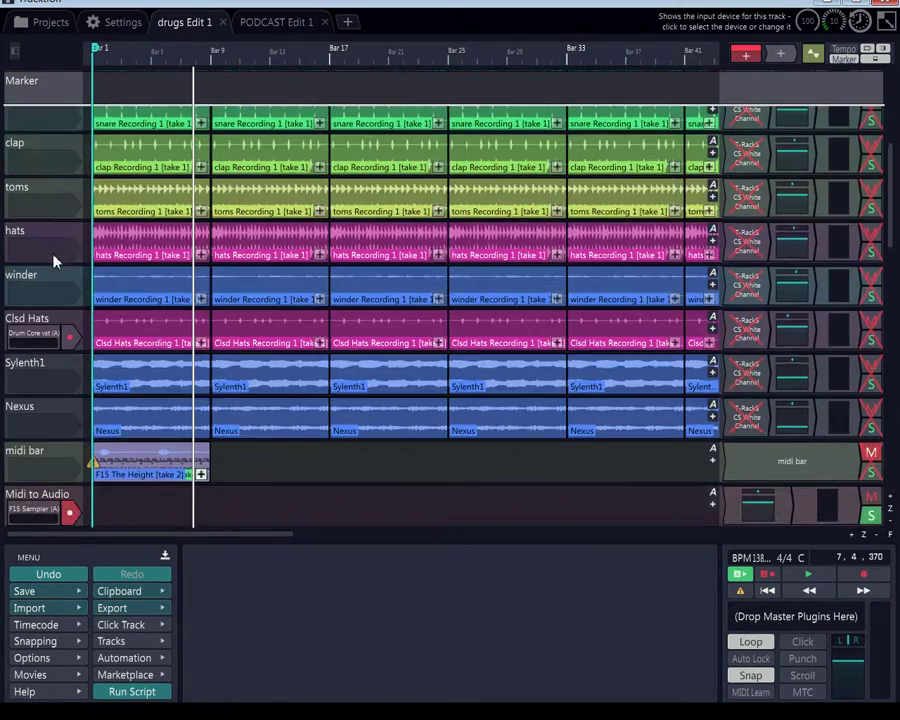
scroll(40, 258, down, 6)
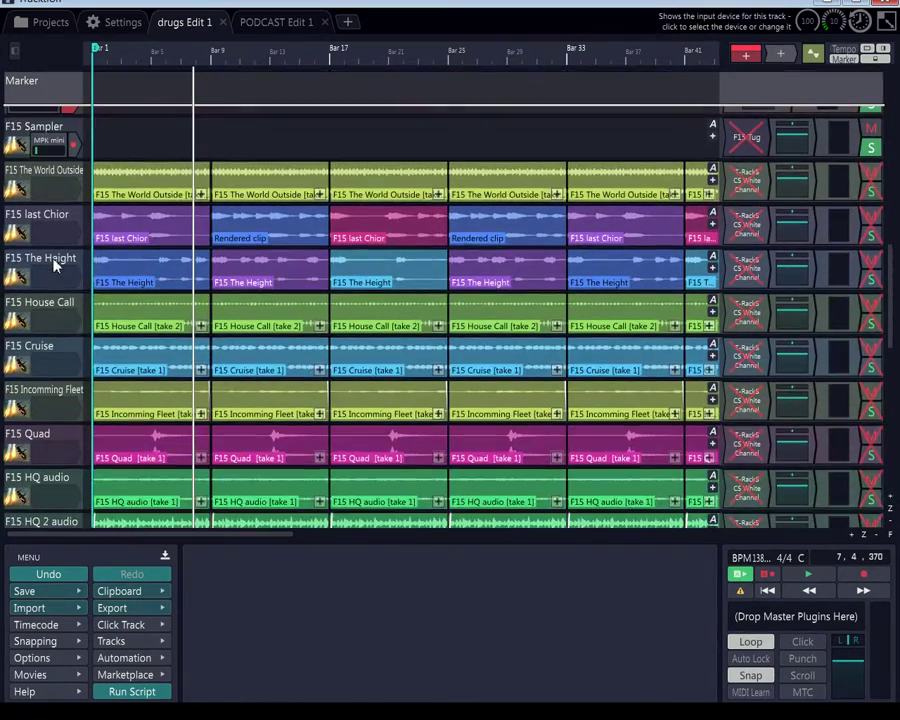
scroll(73, 258, up, 4)
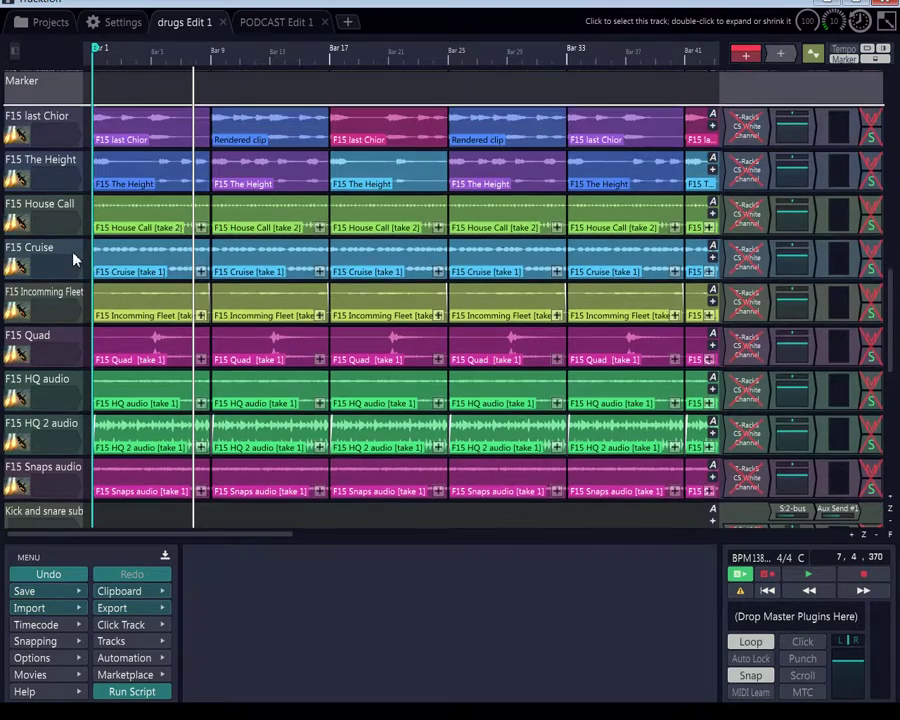
scroll(80, 250, up, 4)
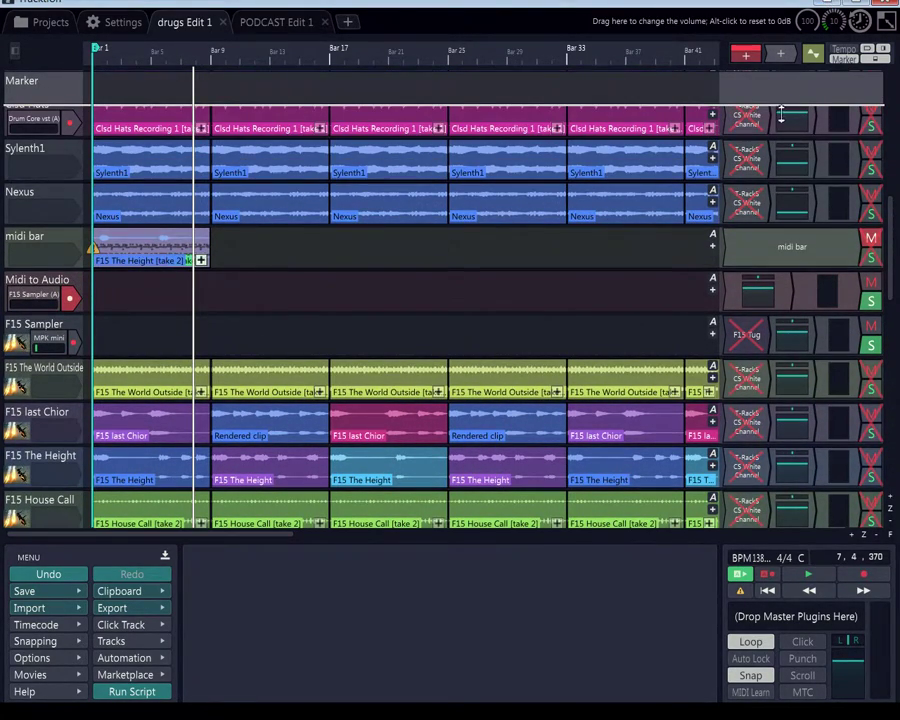
scroll(787, 120, up, 3)
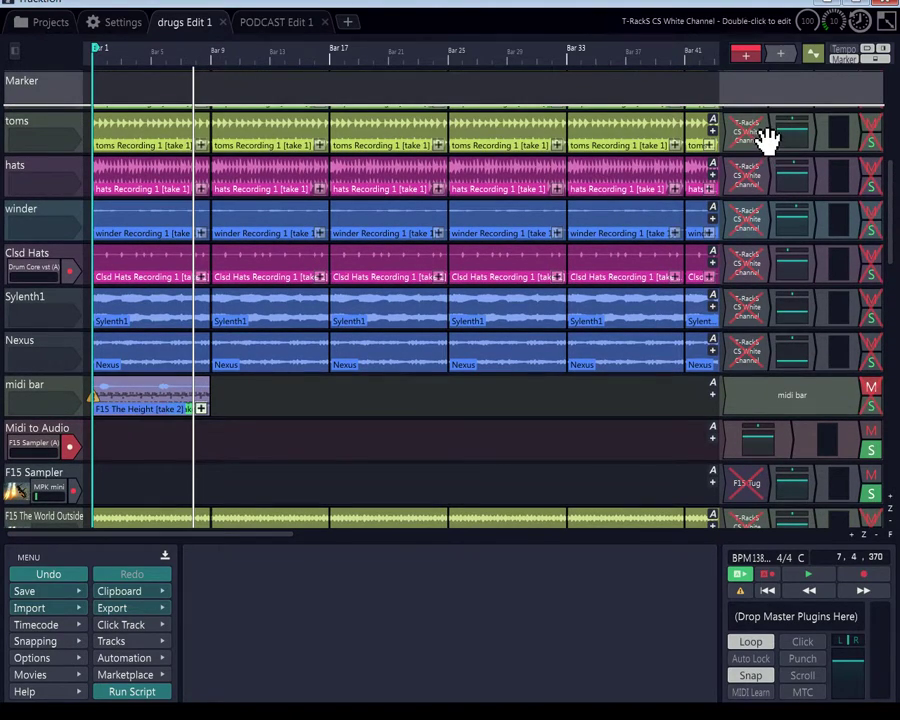
Step: Select all 32 White Channel plugins from the toms track and toggle Enabled, leaving them bypassed
click(760, 132)
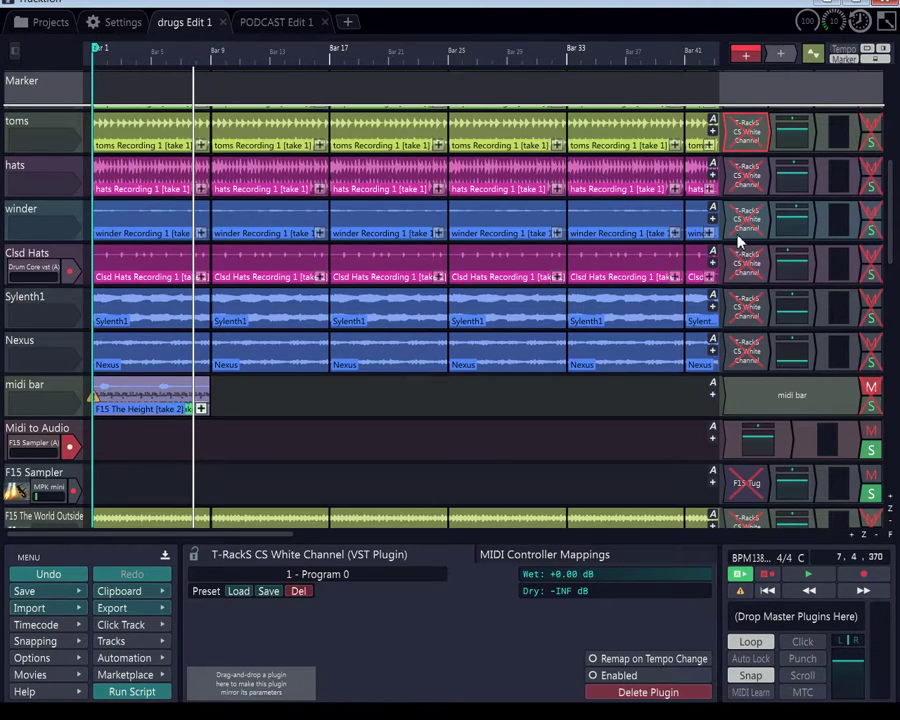
key(ctrl+a)
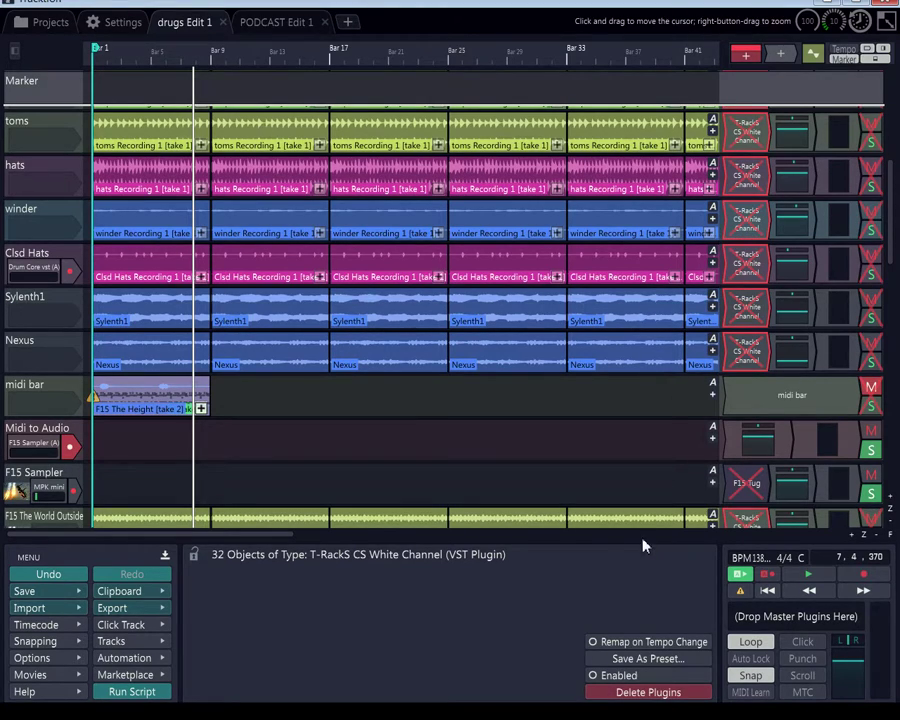
click(593, 675)
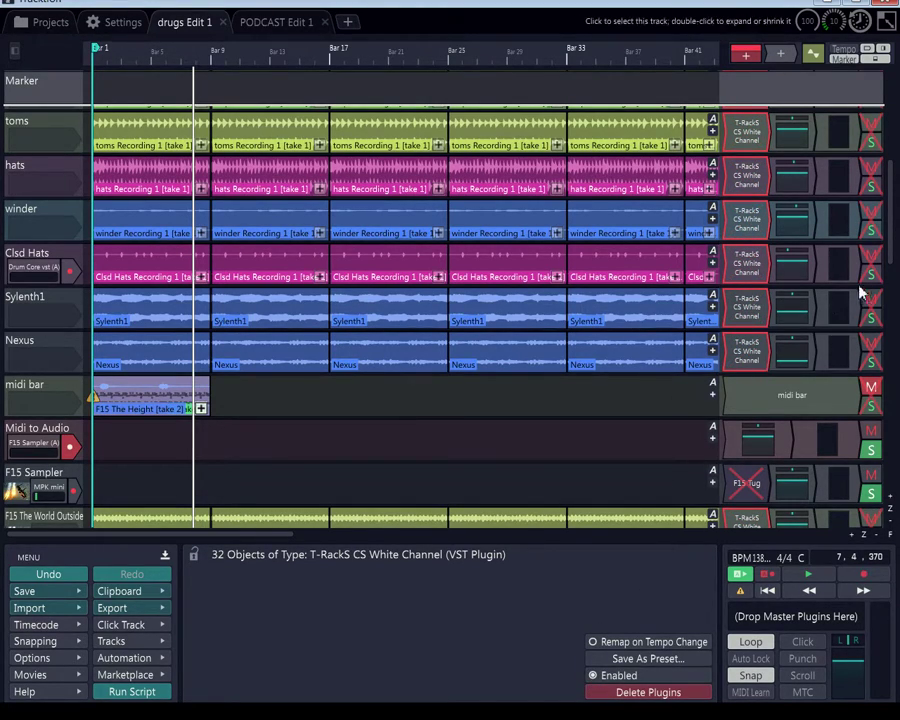
drag(889, 257, 897, 545)
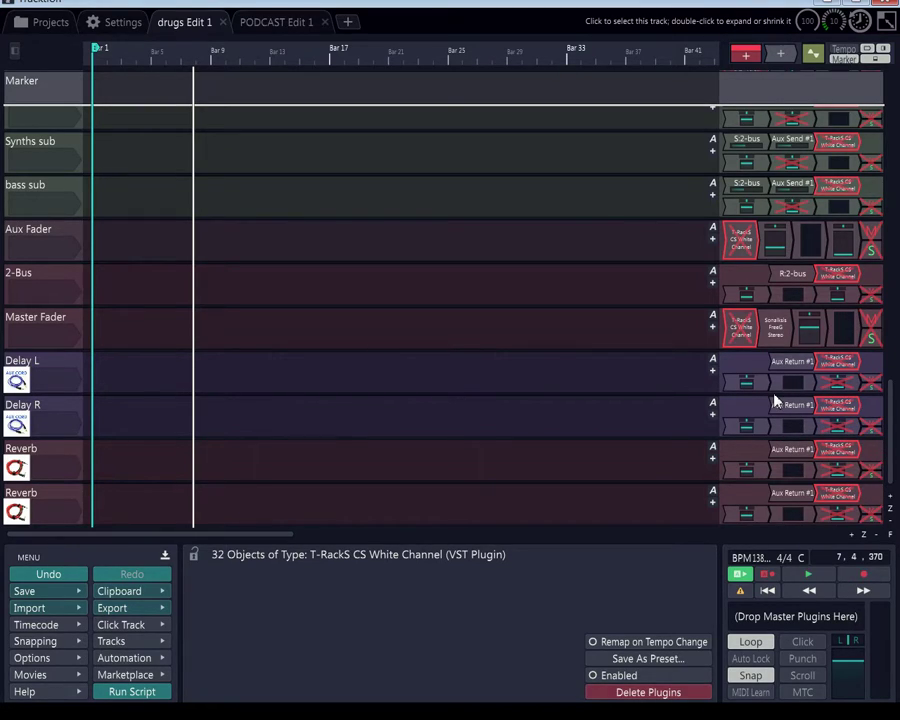
Step: Play the session from the start and show the Master Volume Control to watch output levels
click(768, 591)
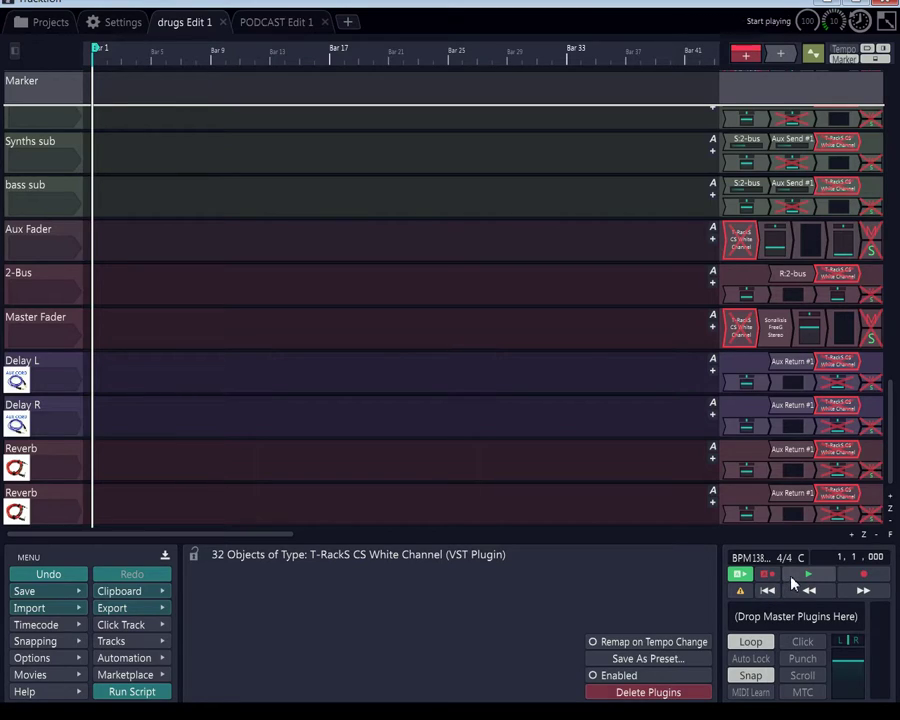
click(808, 575)
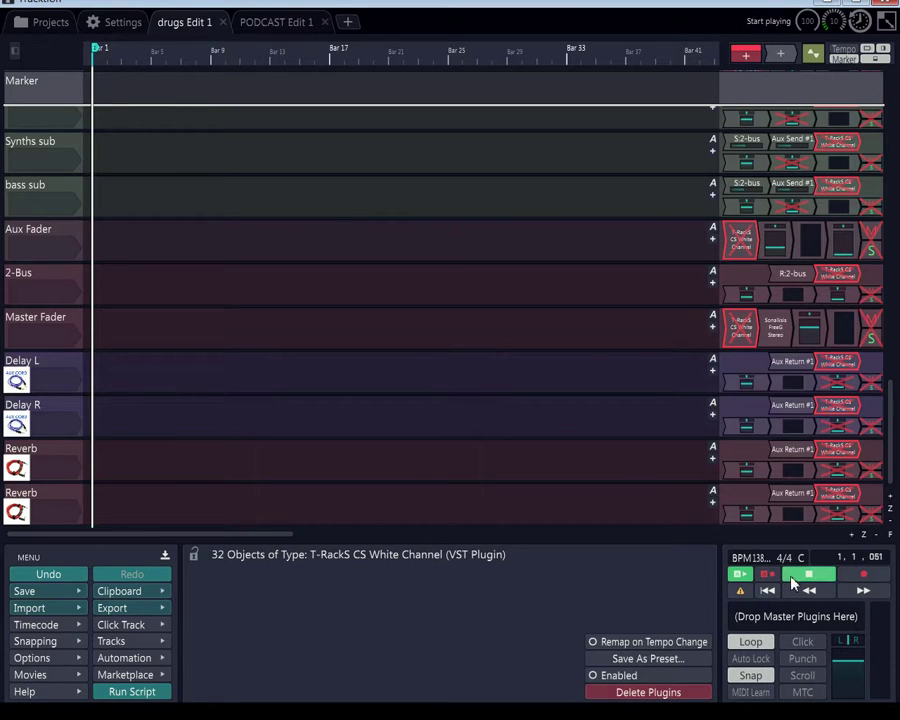
click(849, 666)
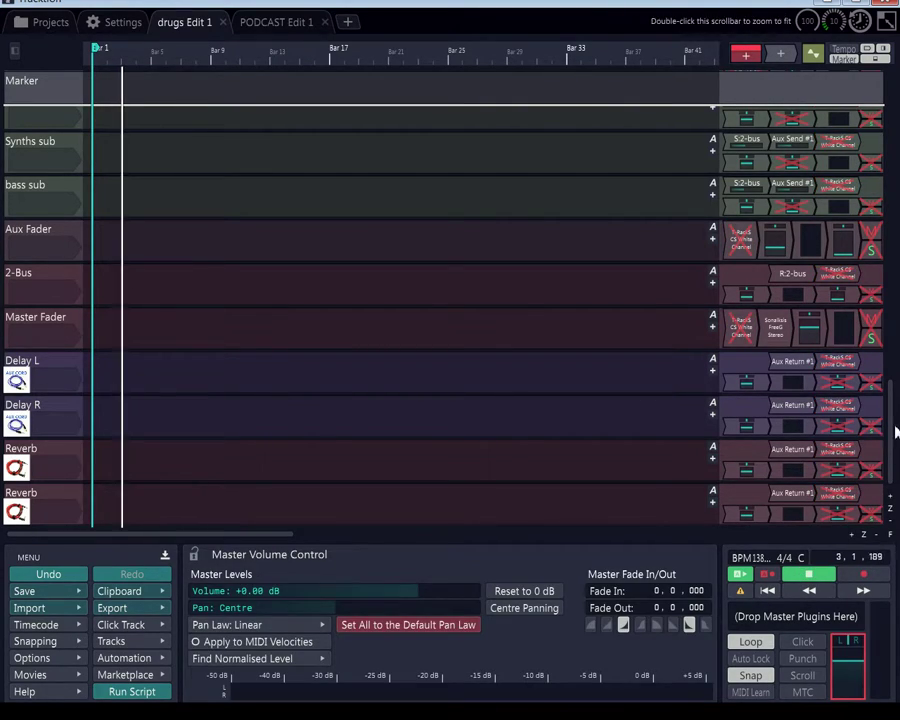
scroll(893, 428, up, 10)
scroll(893, 428, down, 10)
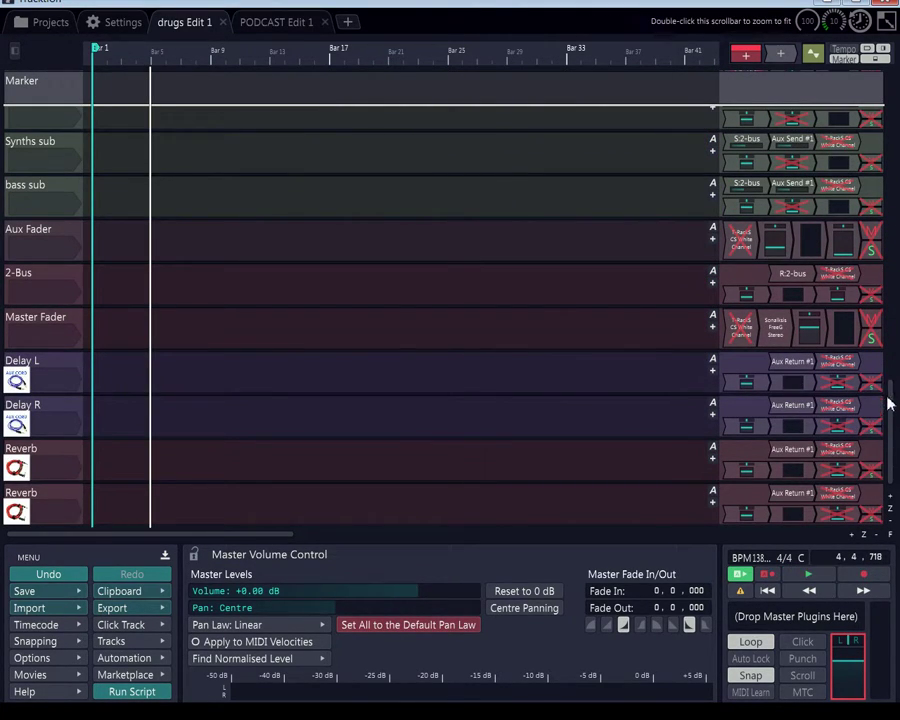
scroll(892, 380, up, 5)
scroll(895, 395, down, 2)
scroll(895, 400, down, 3)
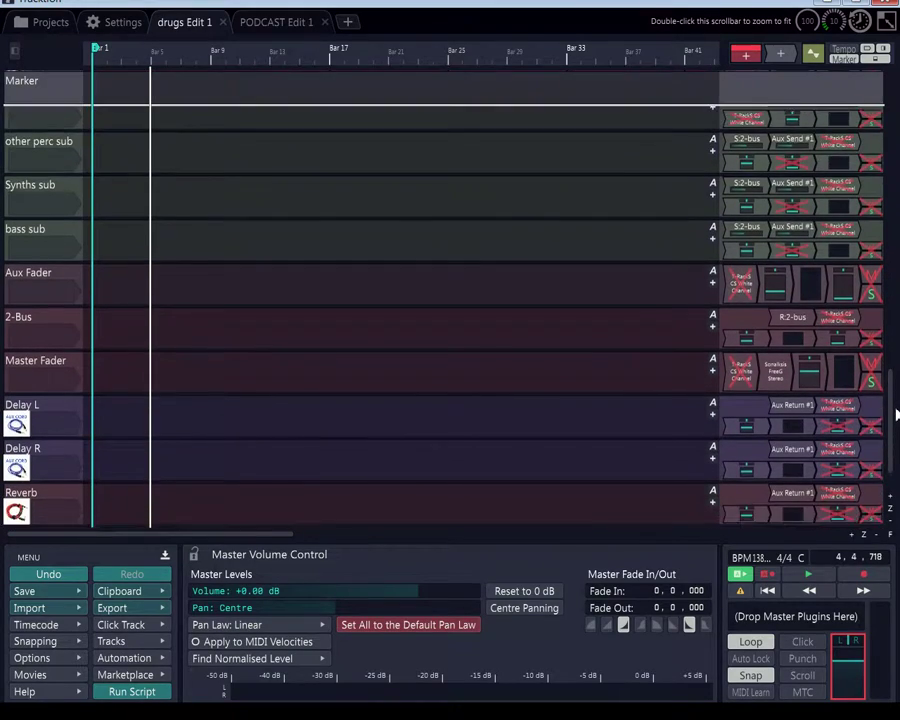
scroll(895, 430, up, 15)
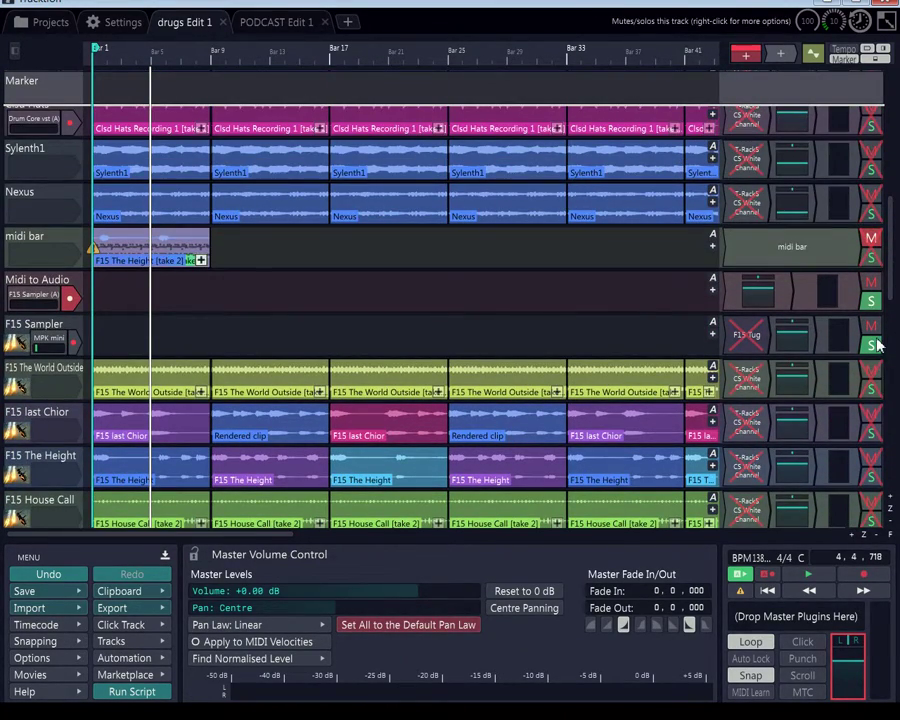
scroll(892, 282, down, 10)
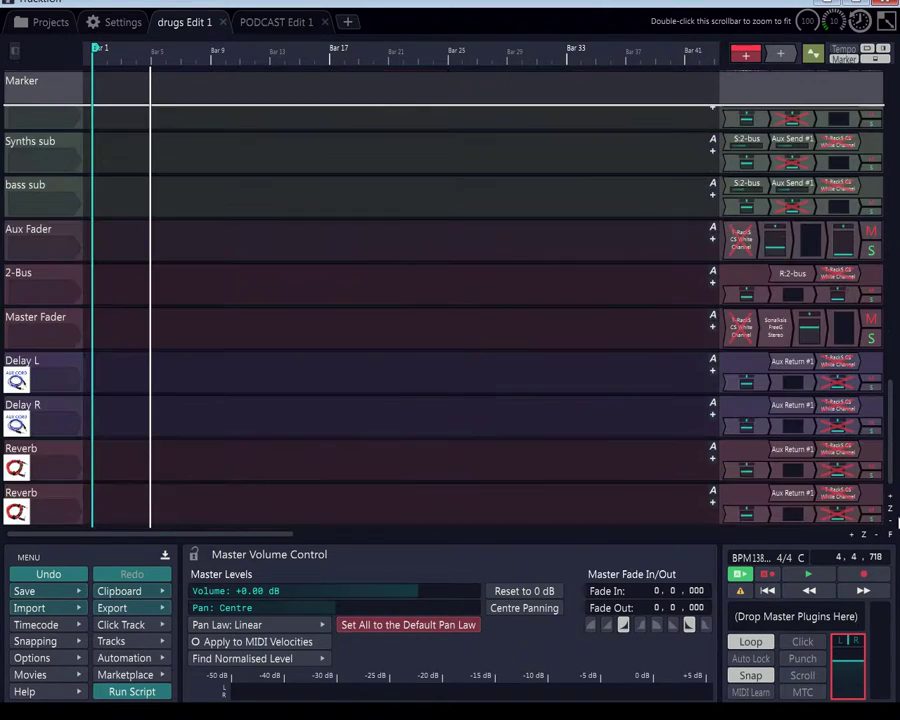
Step: Replay from the song start, then stop and resume playback from bar 7
click(770, 590)
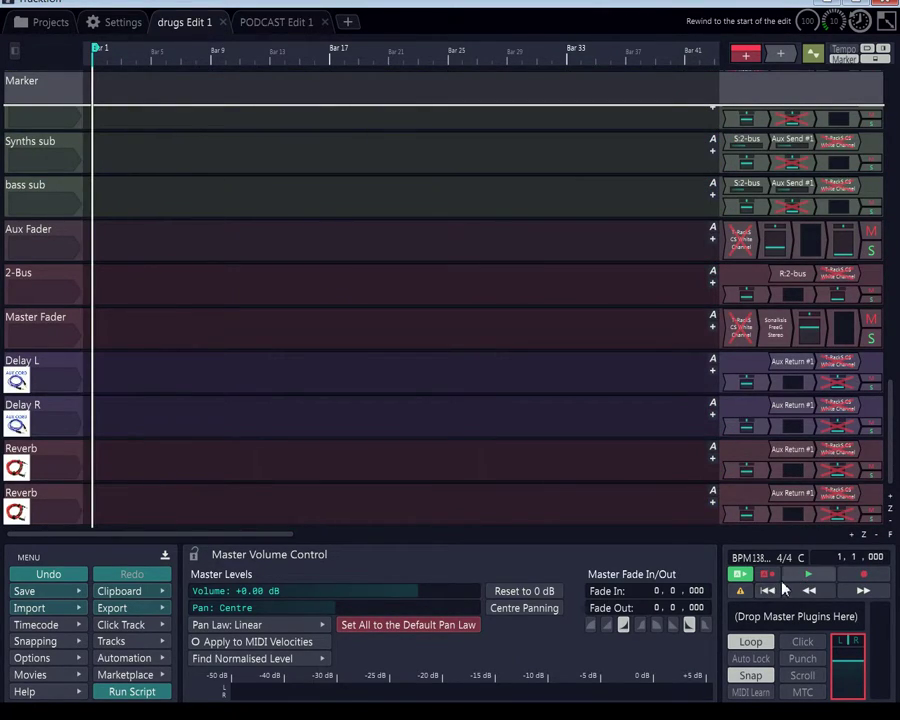
click(790, 580)
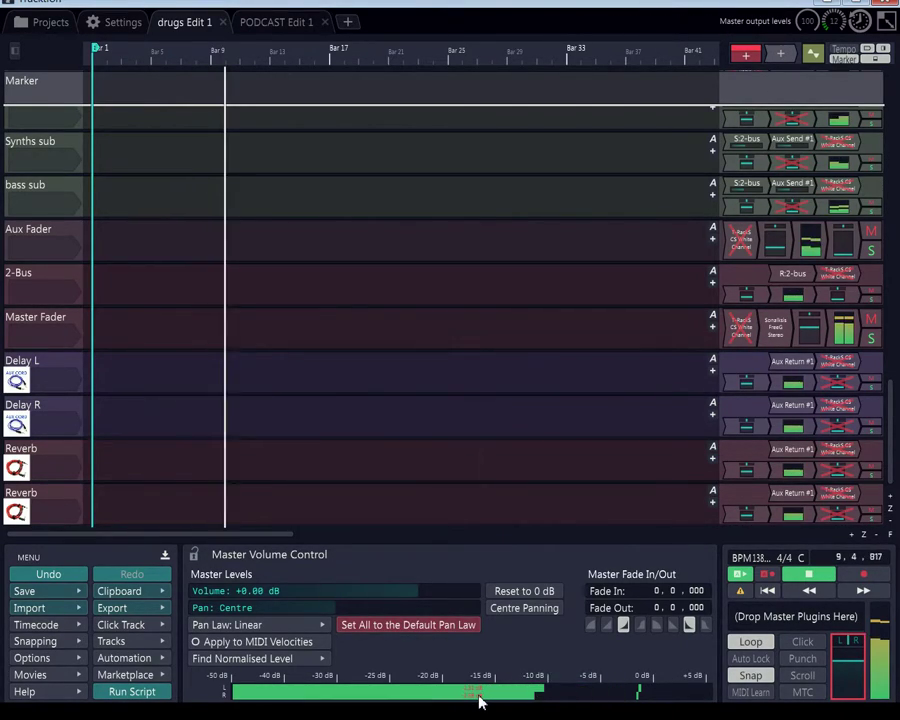
key(space)
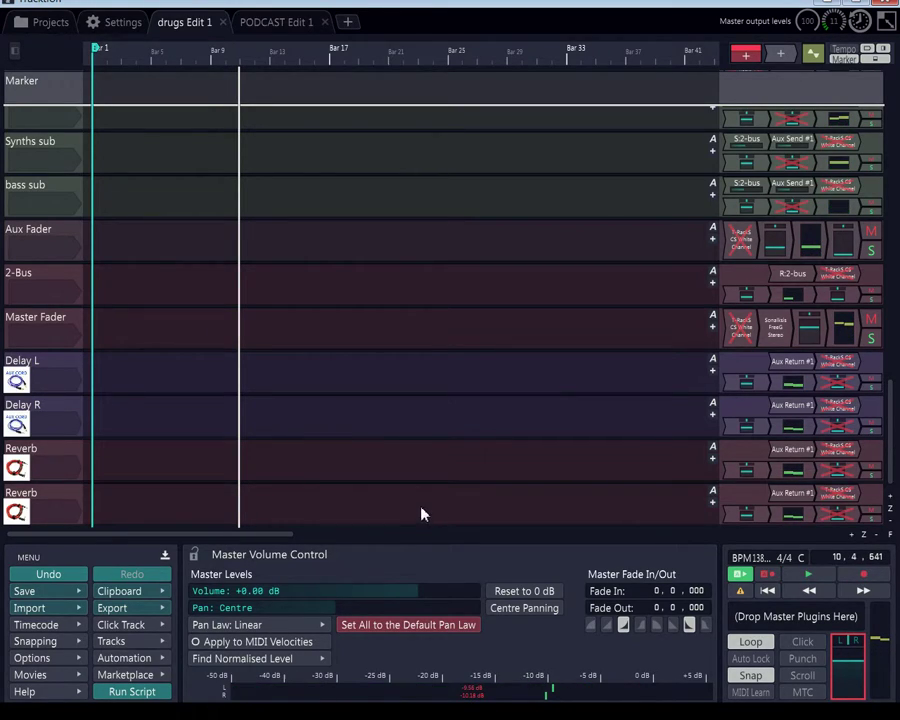
click(188, 464)
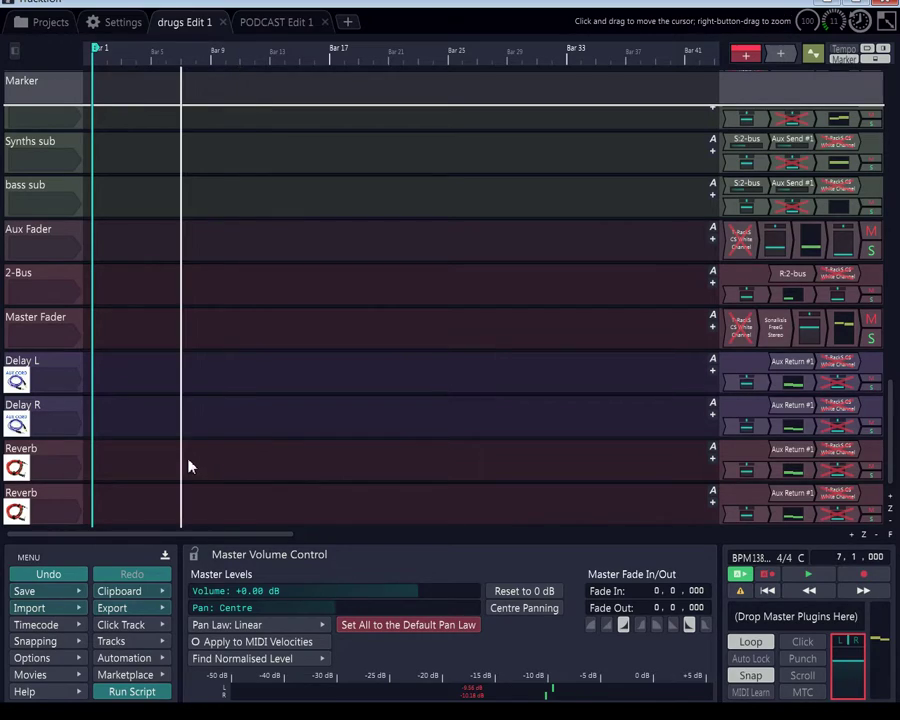
key(space)
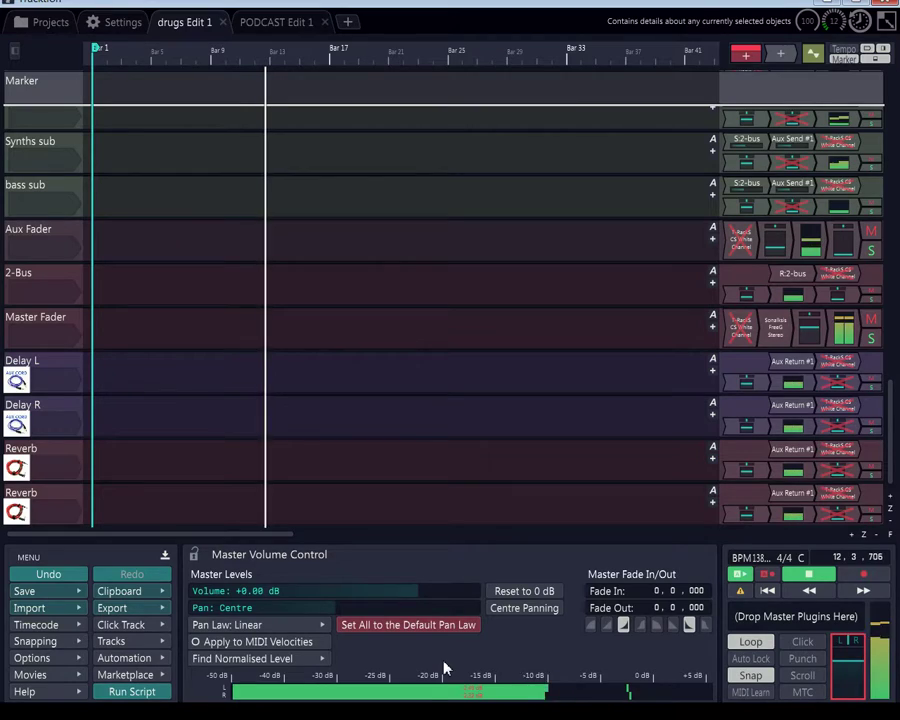
Step: Stop playback and enable all 32 T-RackS CS White Channel plugins together
key(space)
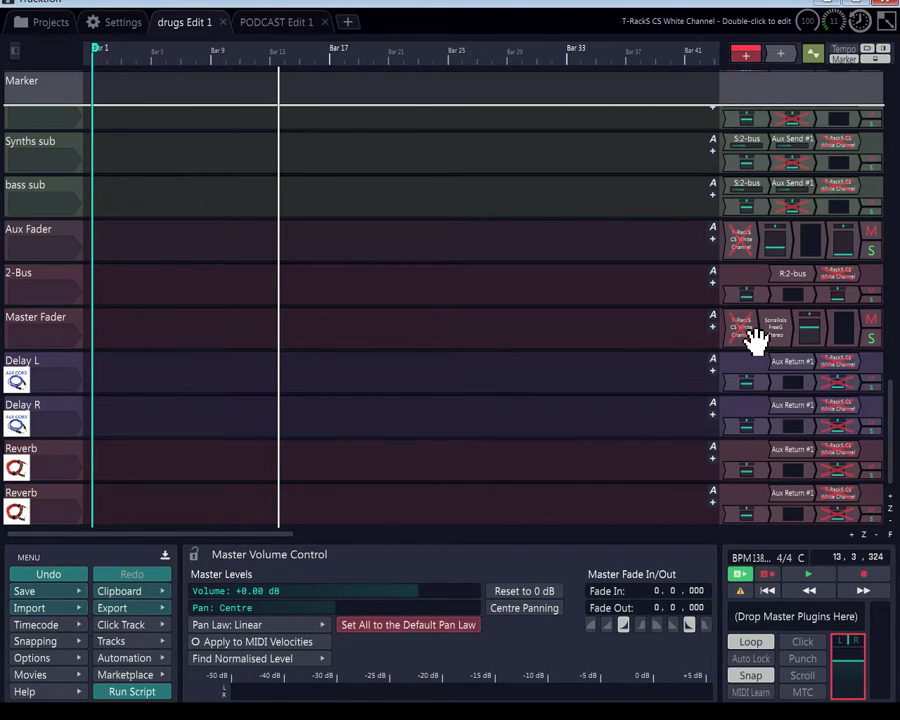
click(736, 420)
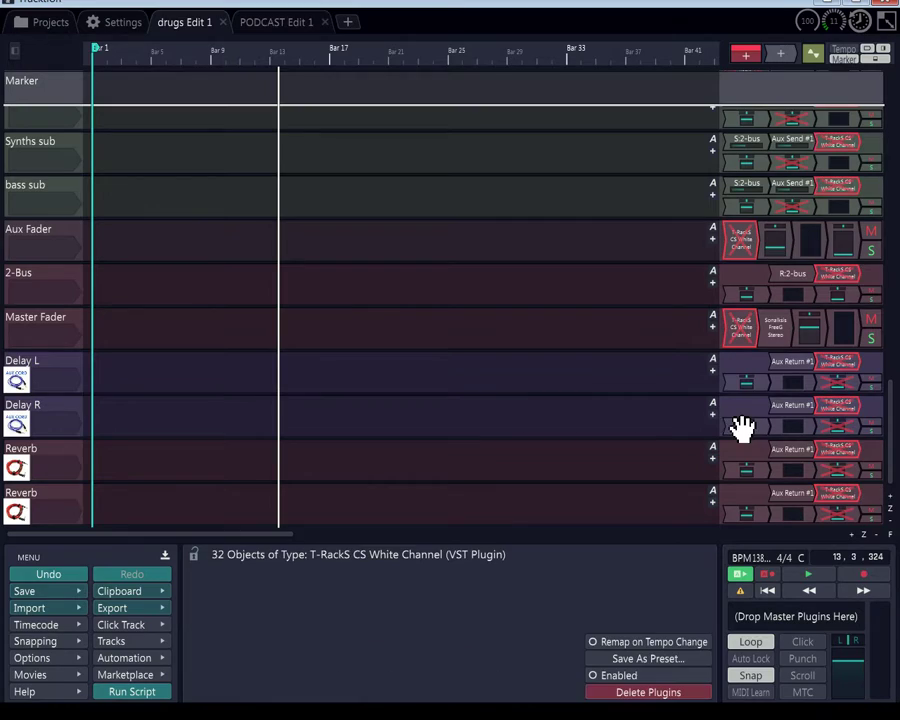
click(740, 330)
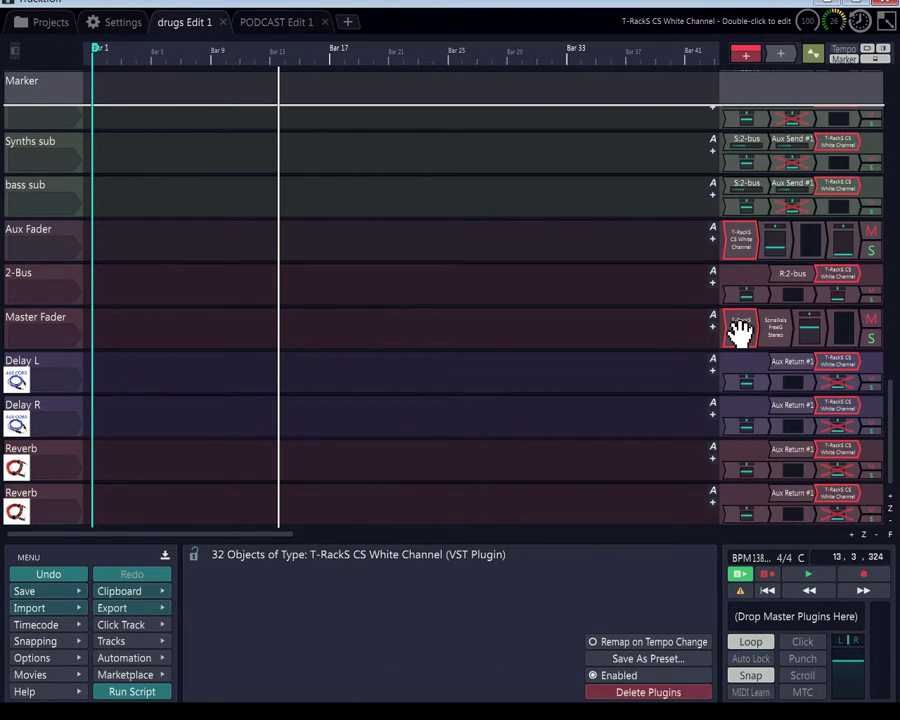
Step: Show the master level meters and play the session from the start with plugins enabled
click(848, 668)
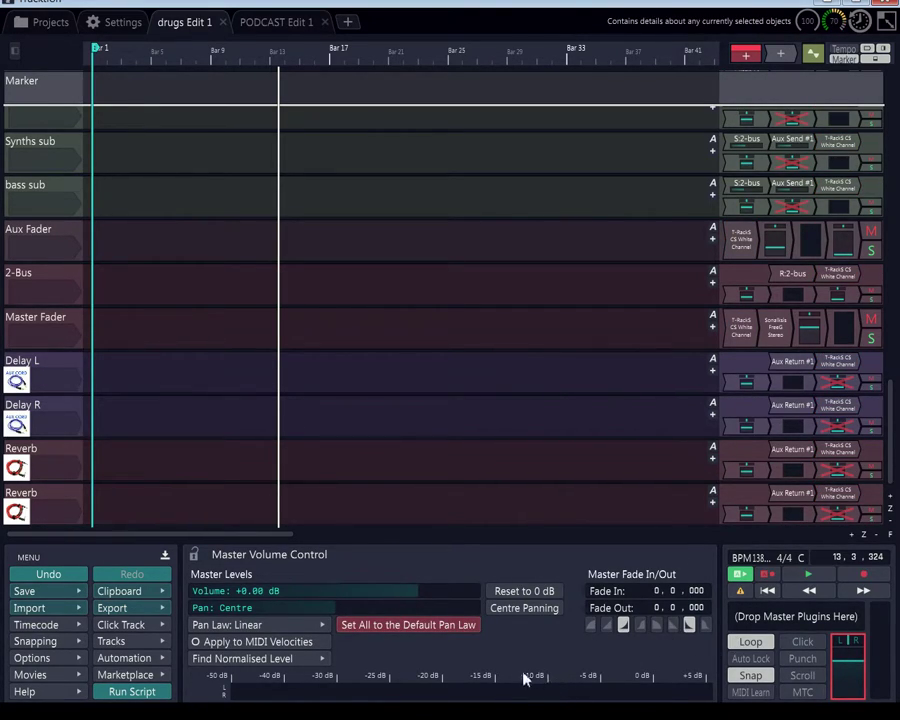
click(767, 590)
click(807, 575)
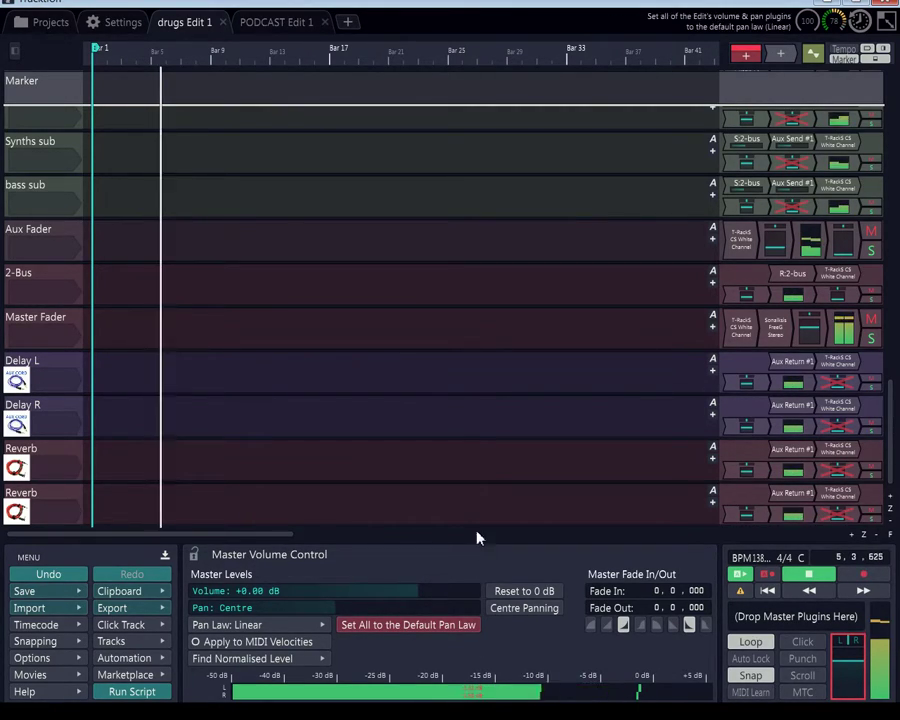
Step: Stop playback at position 6,3,319 so the master meters fall silent
key(space)
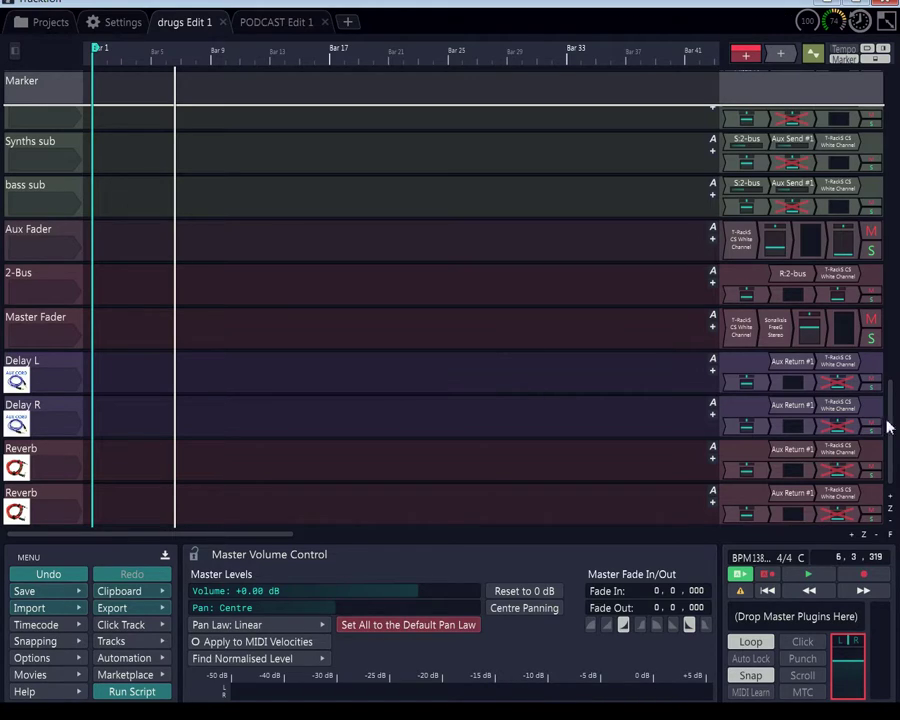
Step: Scroll back up to the kick, snare, clap, toms and hats tracks and zoom the timeline out
drag(890, 468, 890, 150)
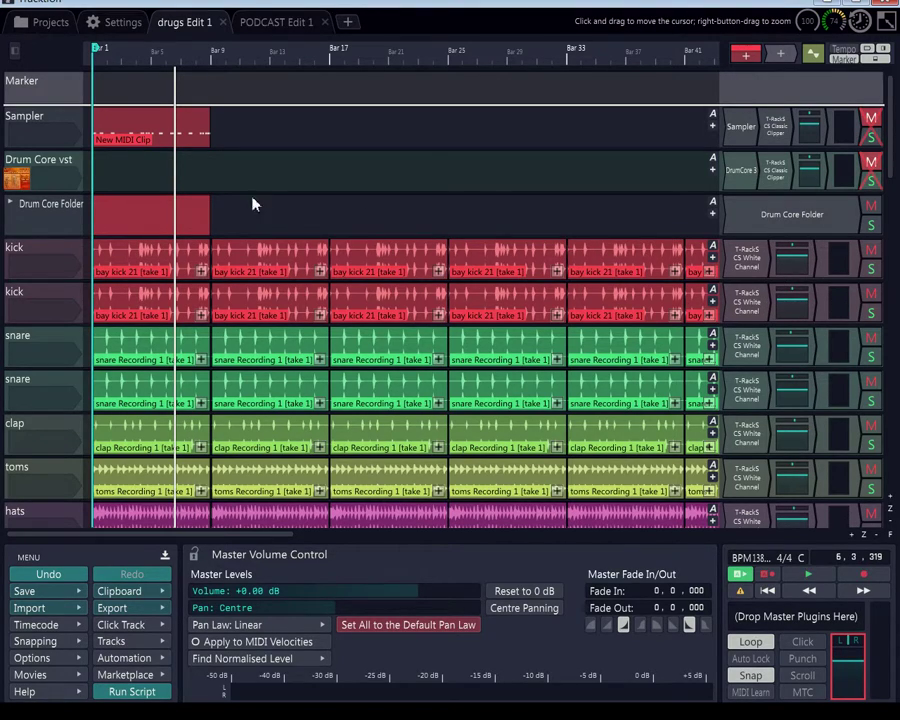
scroll(245, 211, down, 5)
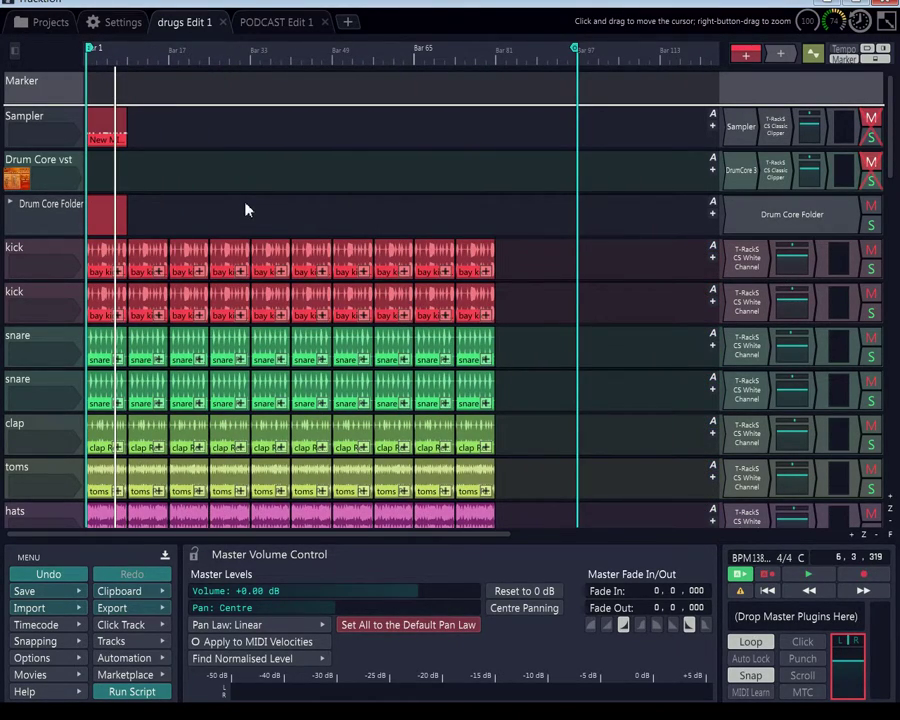
scroll(262, 214, down, 2)
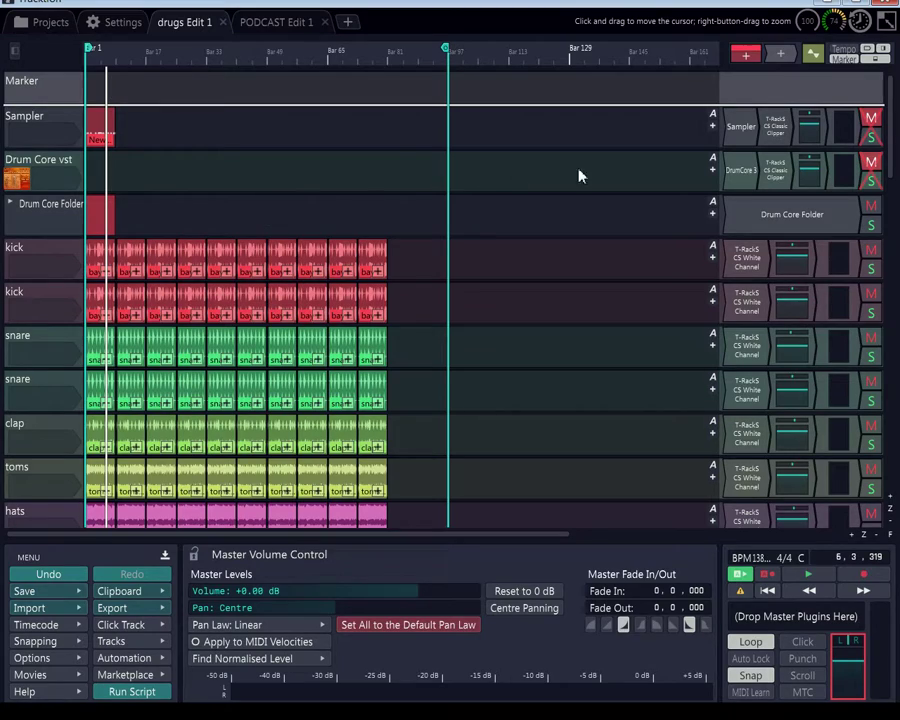